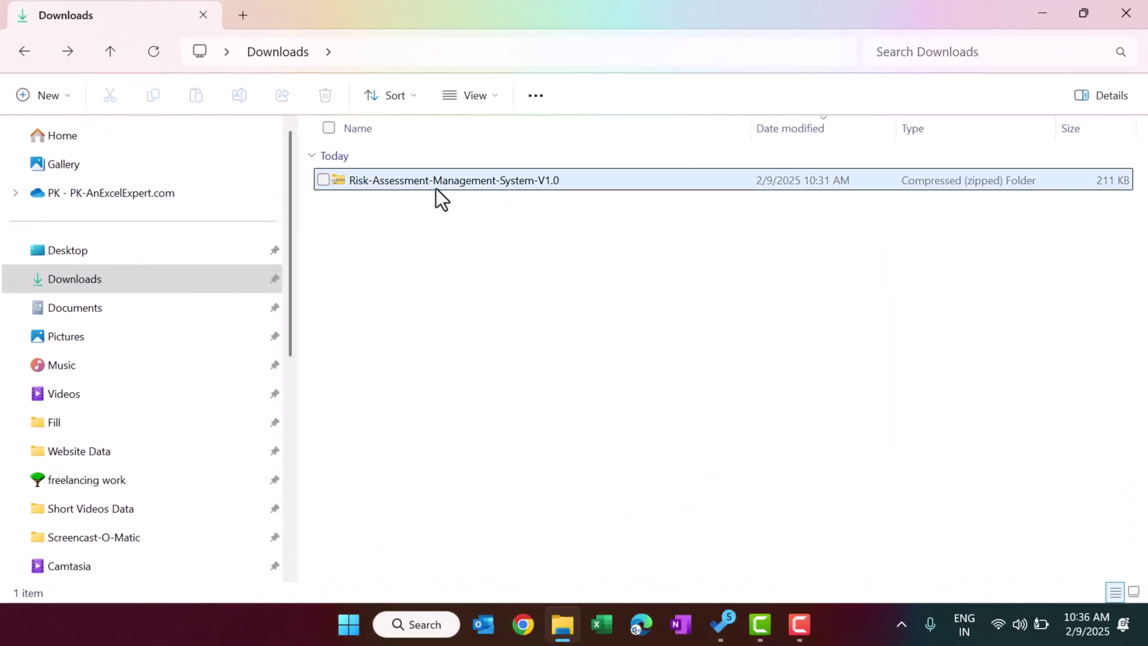
Select the Risk-Assessment-Management-System-V1.0 zip in the Downloads folder.
{"action": "left_click", "coordinate": [447, 182]}
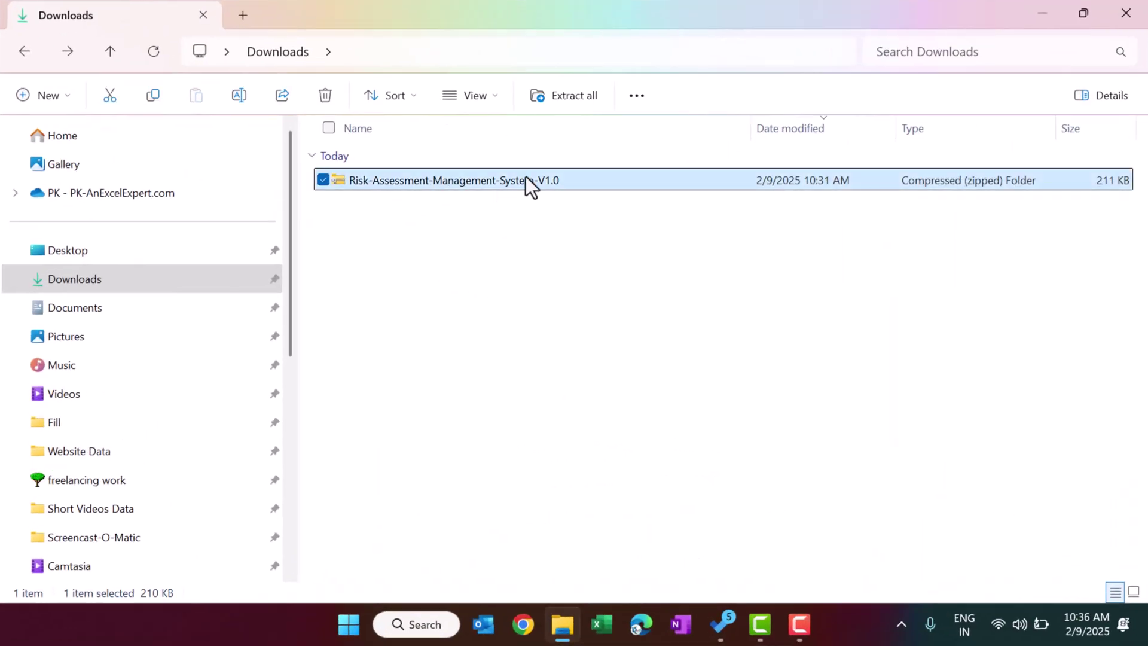
Extract the Risk Assessment Management System zip to its suggested folder.
{"action": "right_click", "coordinate": [471, 179]}
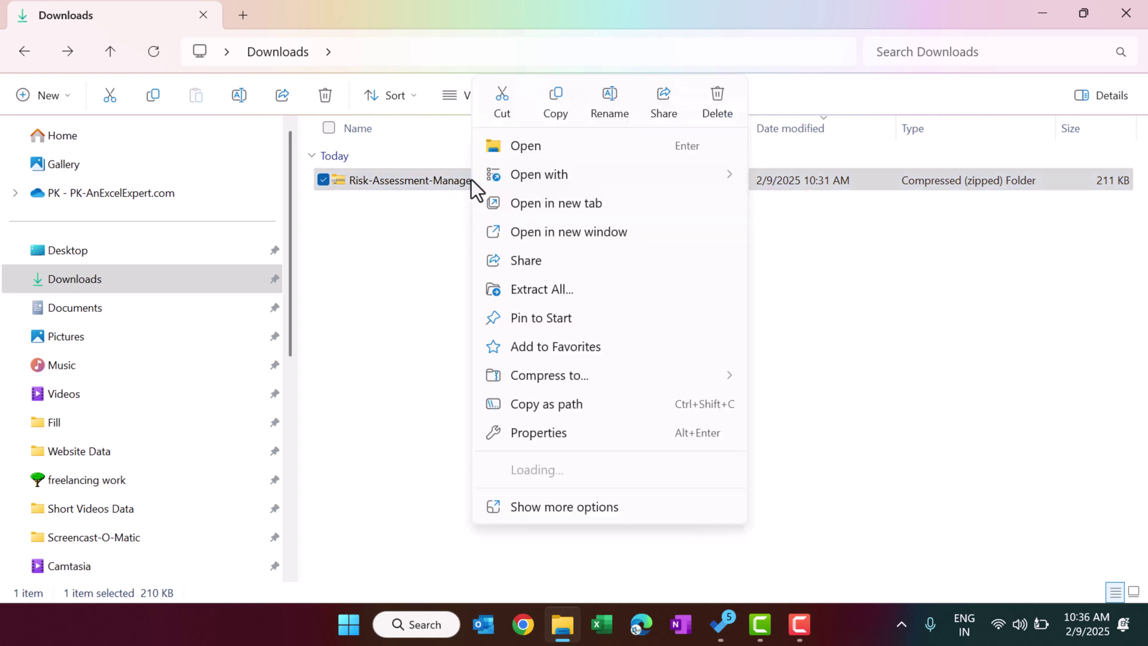
{"action": "left_click", "coordinate": [550, 291]}
{"action": "left_click", "coordinate": [726, 497]}
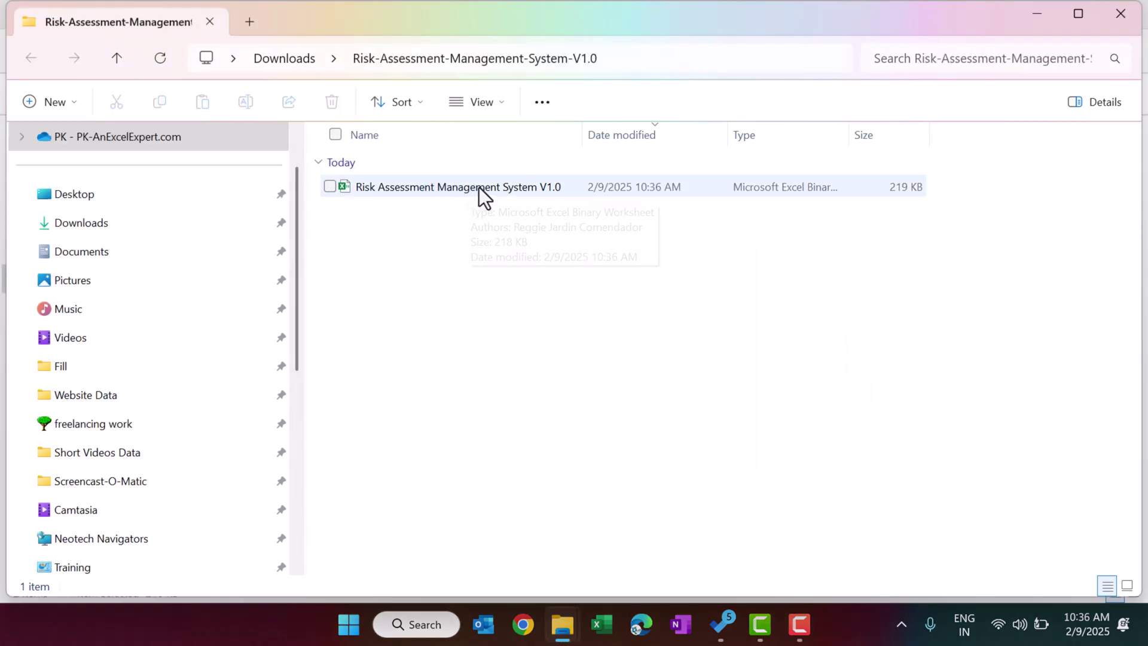
Unblock the extracted Excel workbook in its file properties.
{"action": "right_click", "coordinate": [475, 182]}
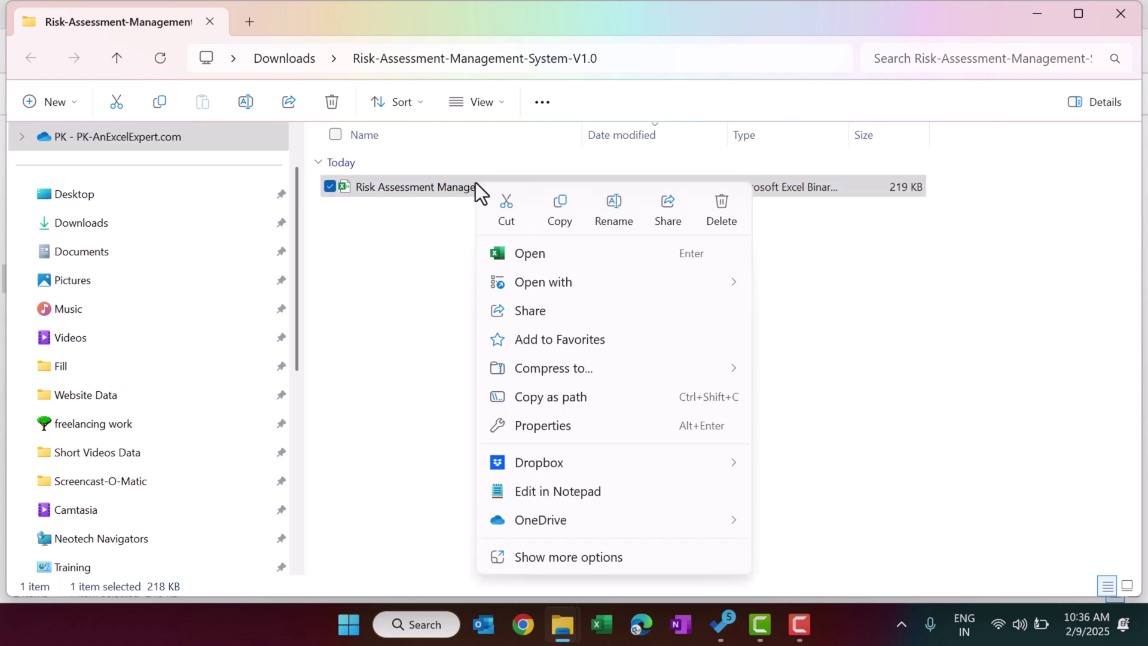
{"action": "left_click", "coordinate": [565, 425]}
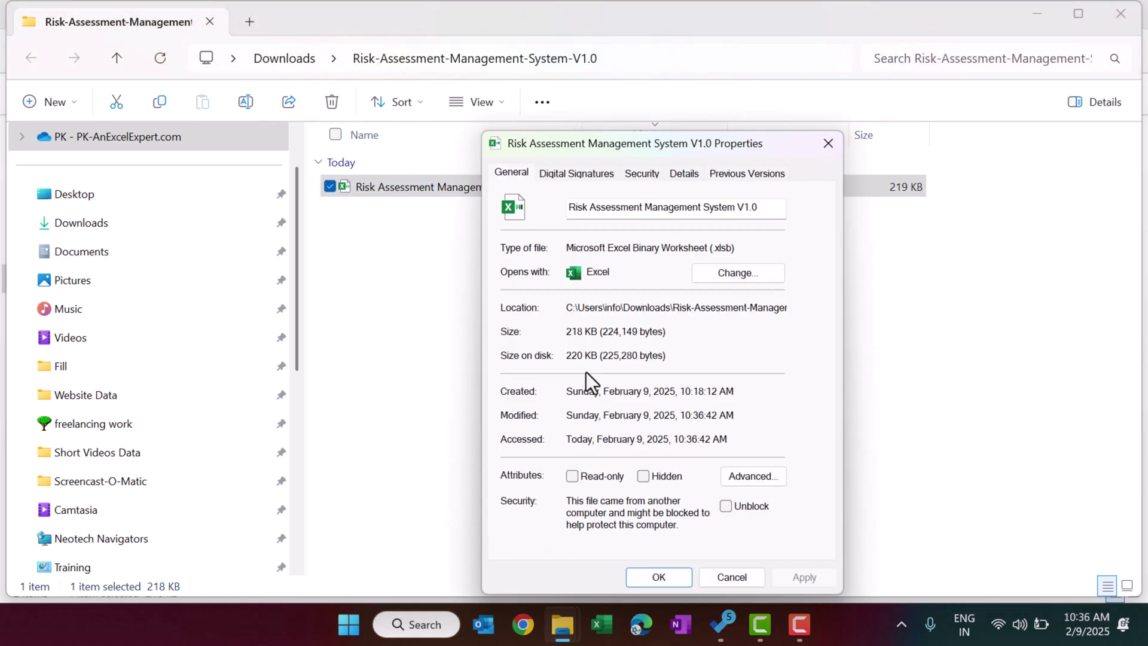
{"action": "left_click", "coordinate": [725, 507]}
{"action": "left_click", "coordinate": [814, 579]}
{"action": "left_click", "coordinate": [686, 576]}
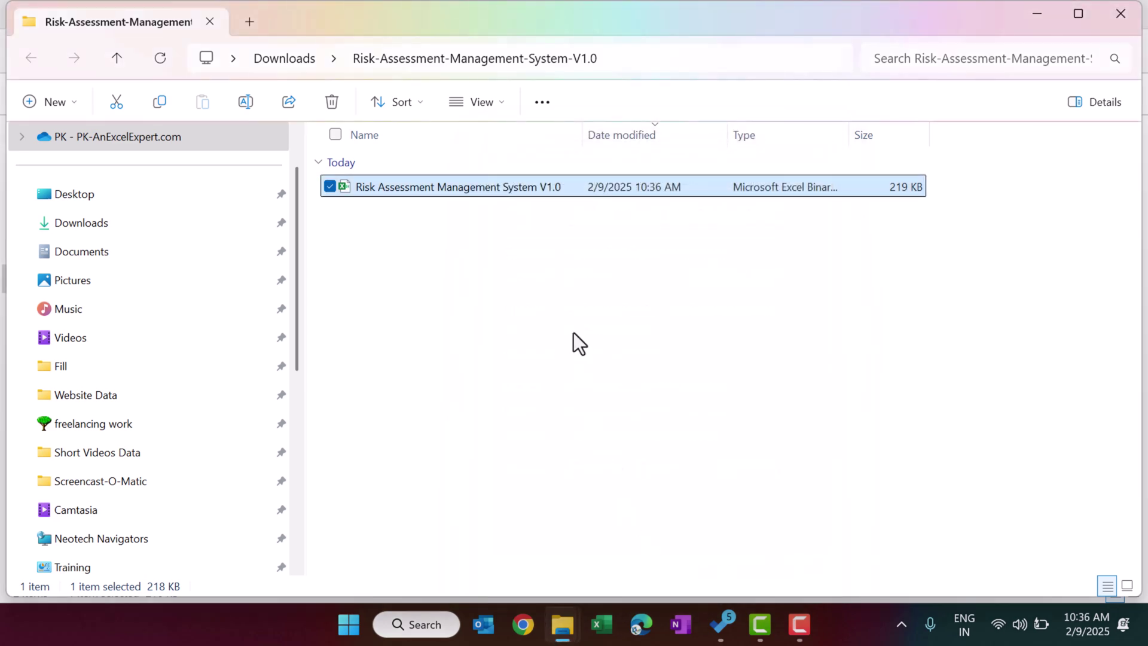
Open the Risk Assessment Management System workbook.
{"action": "left_click", "coordinate": [573, 332]}
{"action": "left_click", "coordinate": [446, 189]}
{"action": "double_click", "coordinate": [446, 189]}
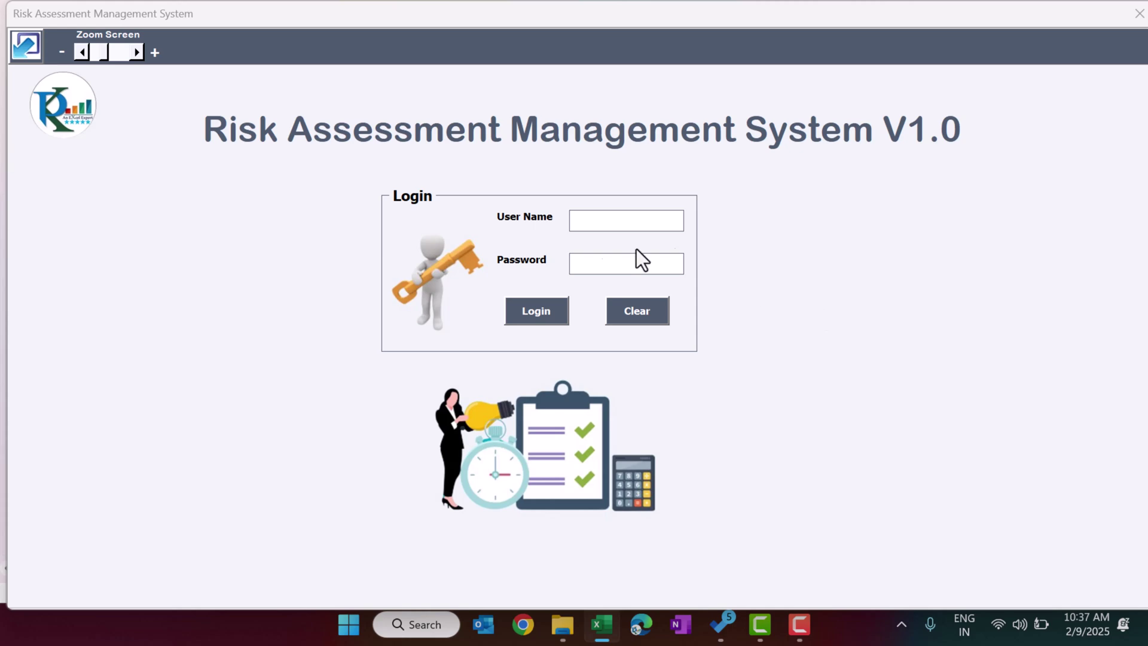
Log in with the admin user name and its password.
{"action": "left_click", "coordinate": [594, 216]}
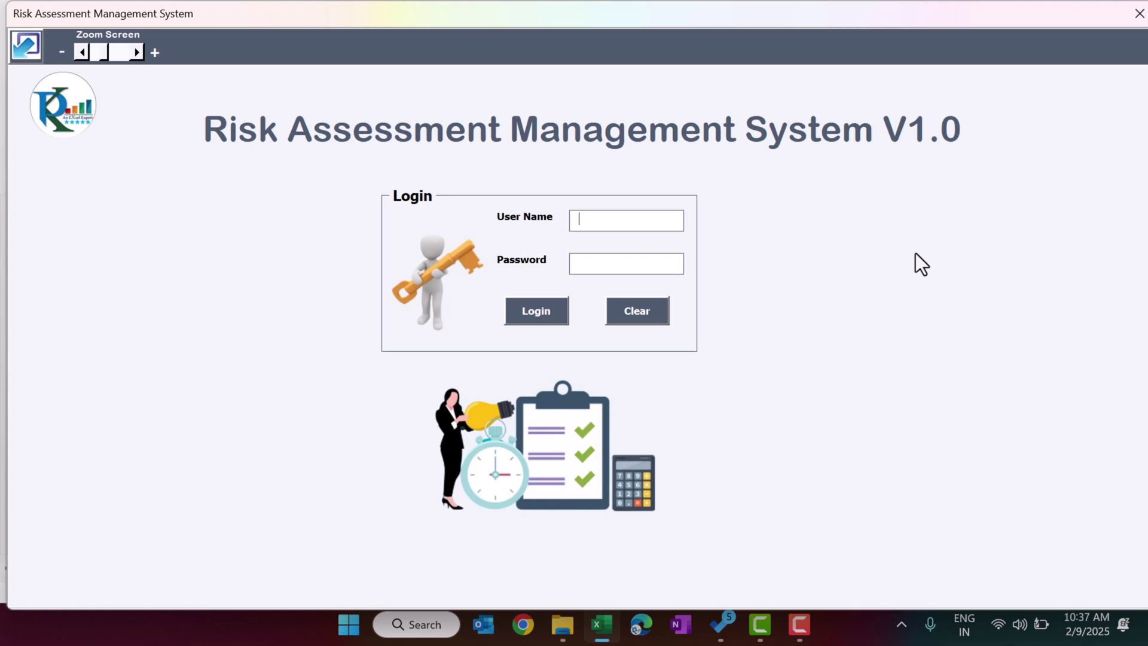
{"action": "type", "text": "Admin1"}
{"action": "key", "text": "Tab"}
{"action": "type", "text": "1234"}
{"action": "key", "text": "Return"}
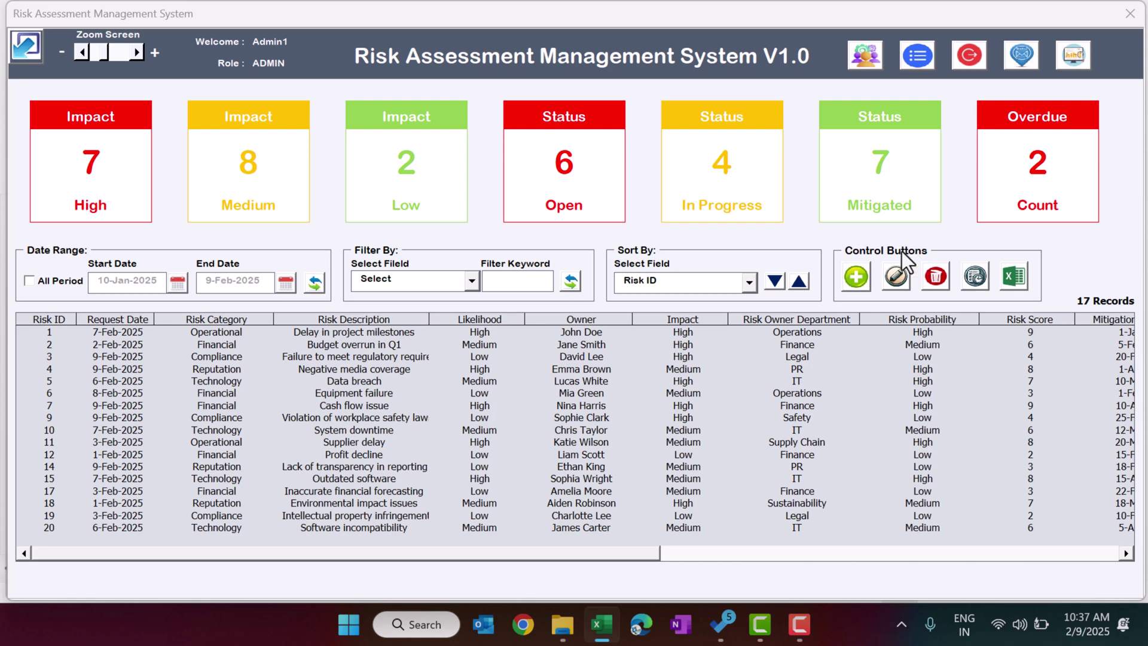
{"action": "left_click", "coordinate": [27, 49]}
{"action": "left_click", "coordinate": [27, 542]}
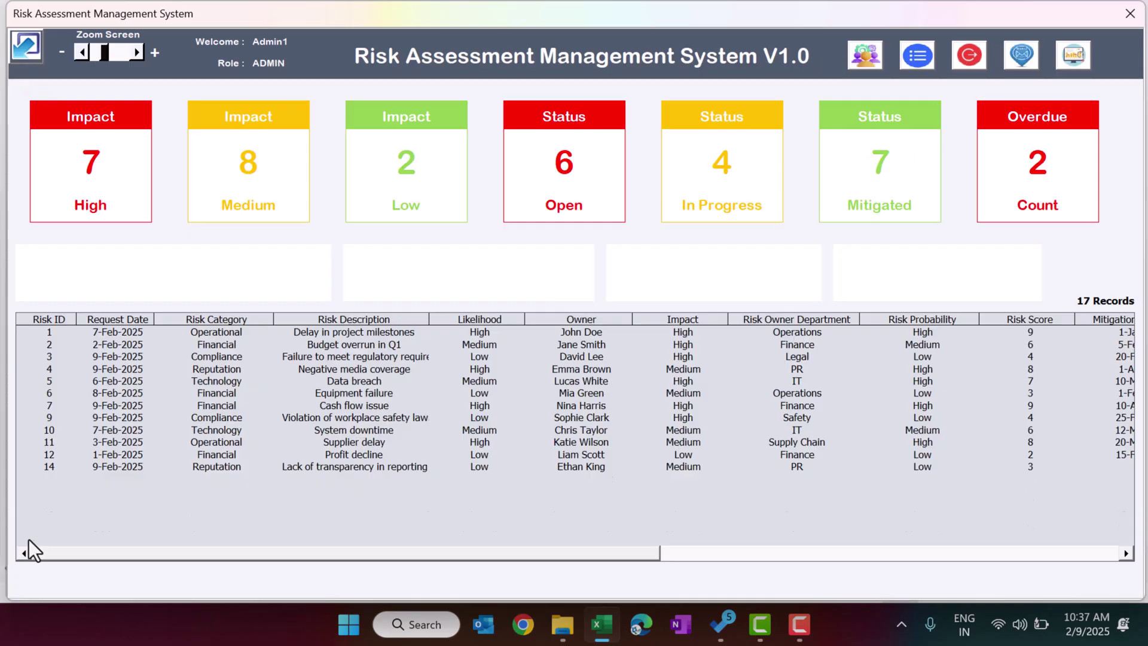
{"action": "left_click", "coordinate": [30, 47]}
{"action": "left_click", "coordinate": [37, 531]}
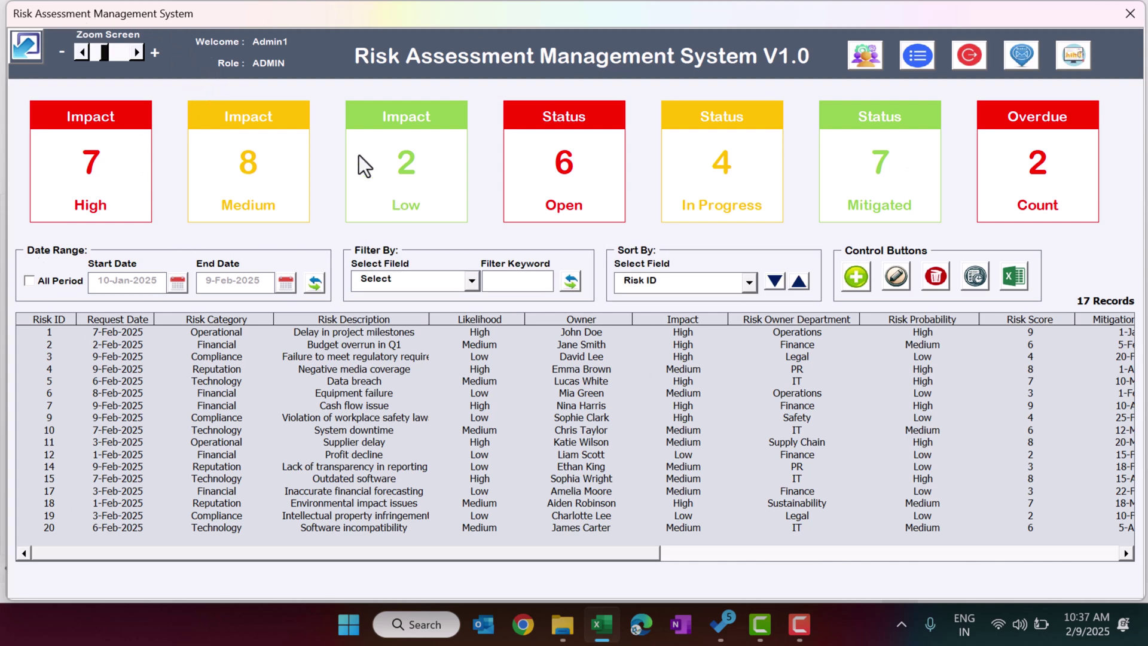
{"action": "left_click", "coordinate": [137, 52]}
{"action": "left_click", "coordinate": [138, 52]}
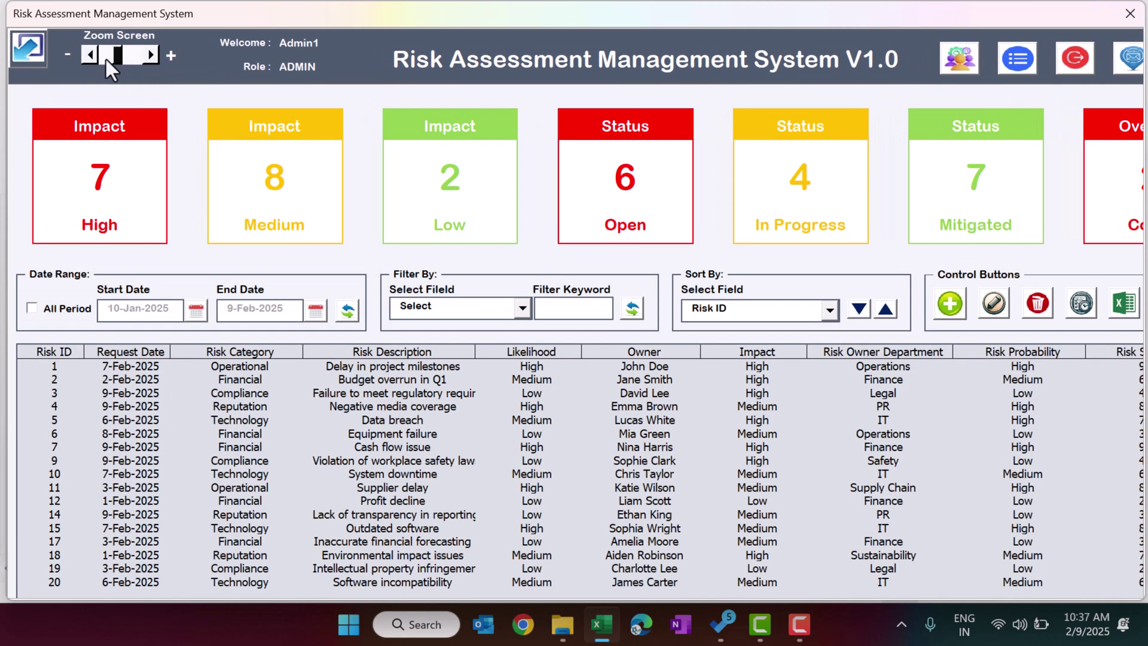
{"action": "left_click", "coordinate": [91, 55]}
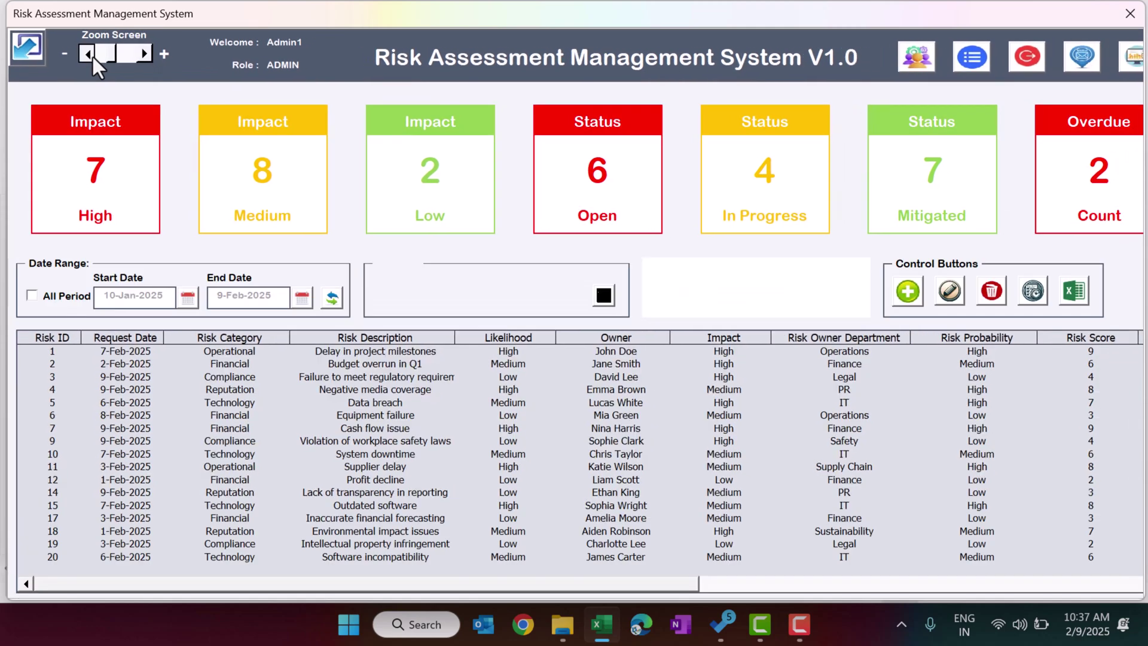
{"action": "left_click", "coordinate": [84, 52]}
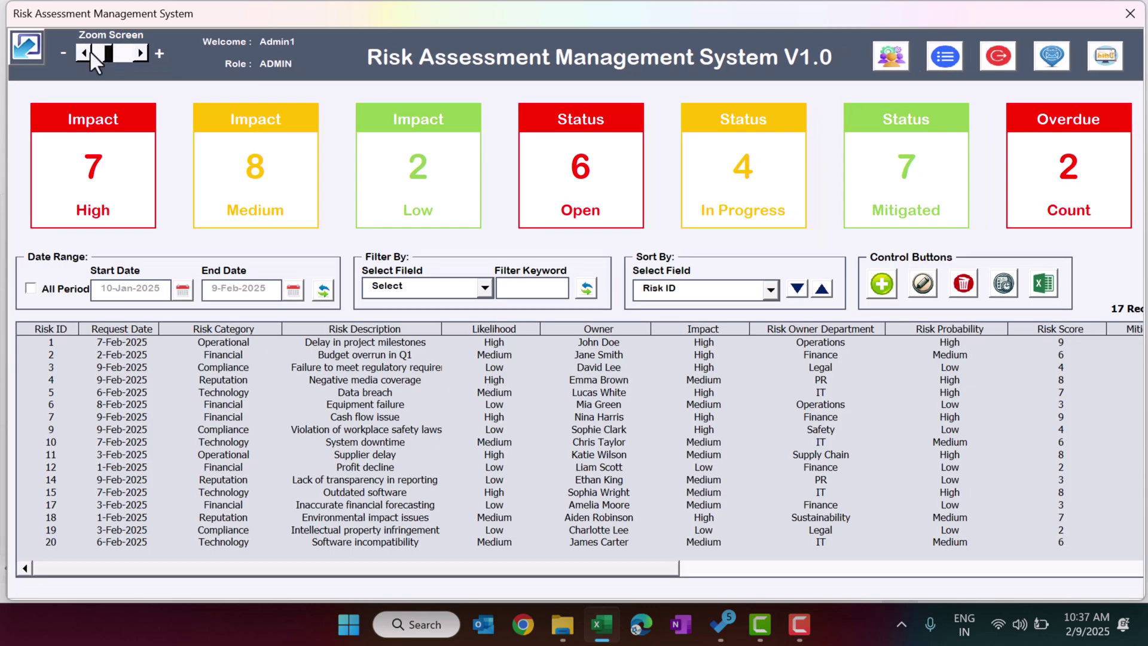
{"action": "left_click", "coordinate": [84, 52]}
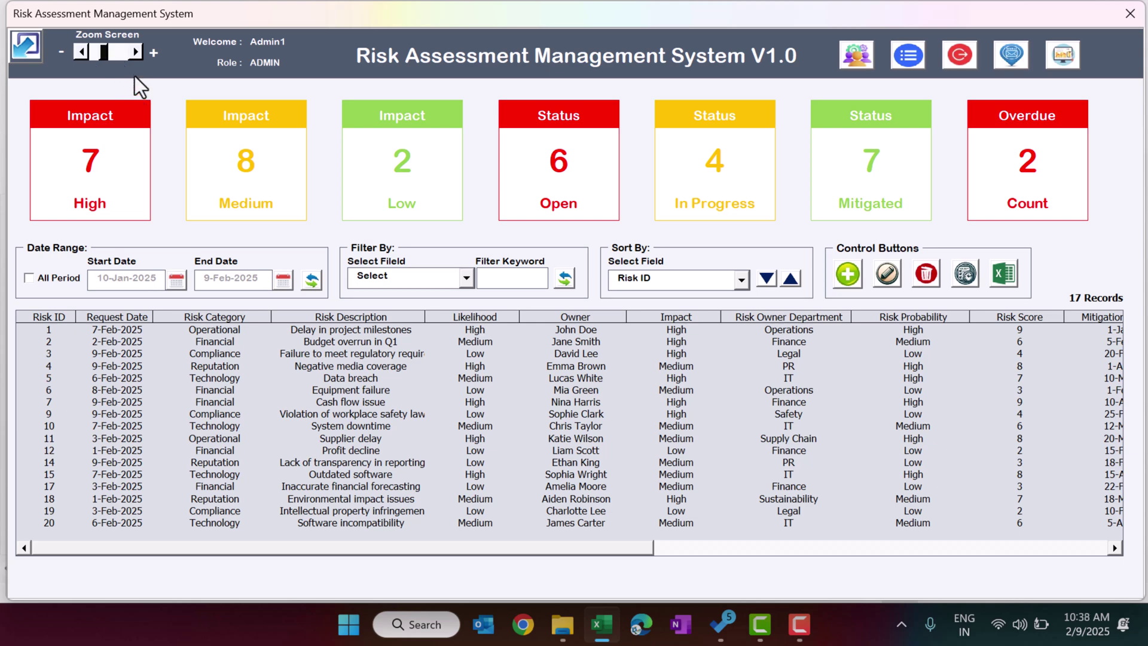
{"action": "mouse_move", "coordinate": [134, 56]}
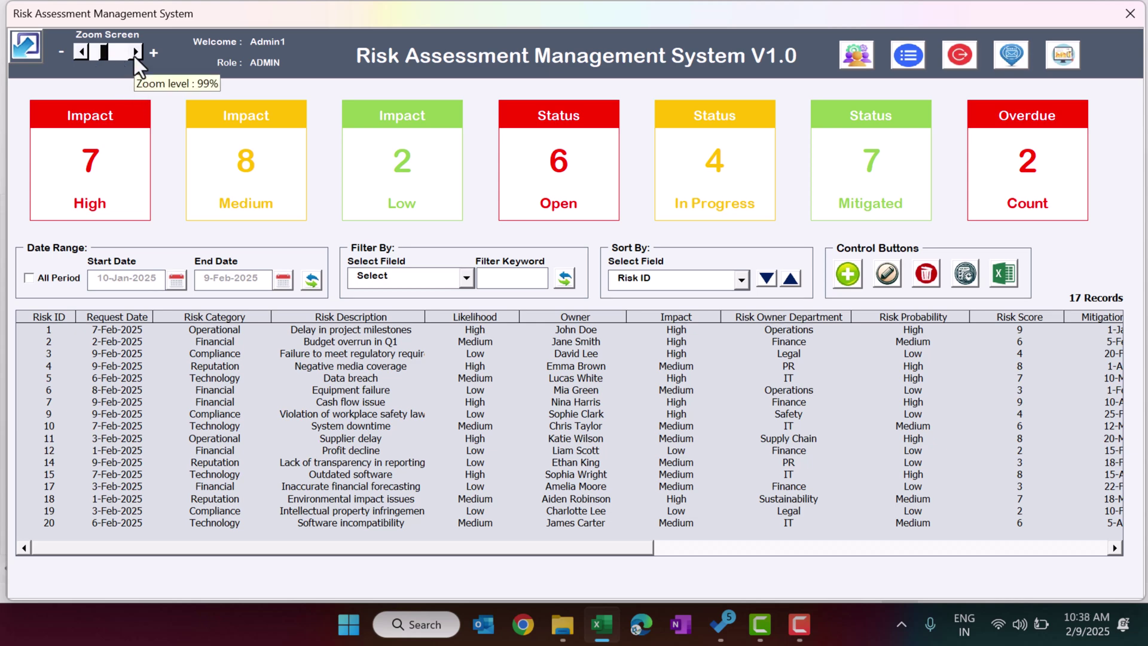
{"action": "left_click", "coordinate": [135, 53]}
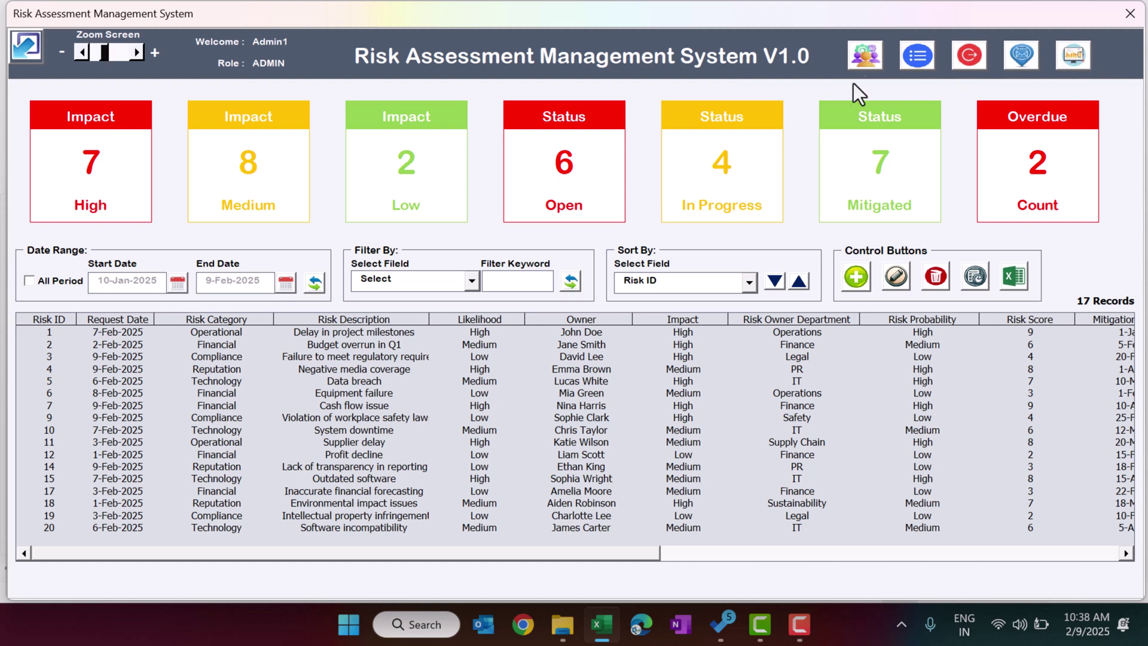
Open User Management and review the existing admin and standard users.
{"action": "left_click", "coordinate": [871, 62]}
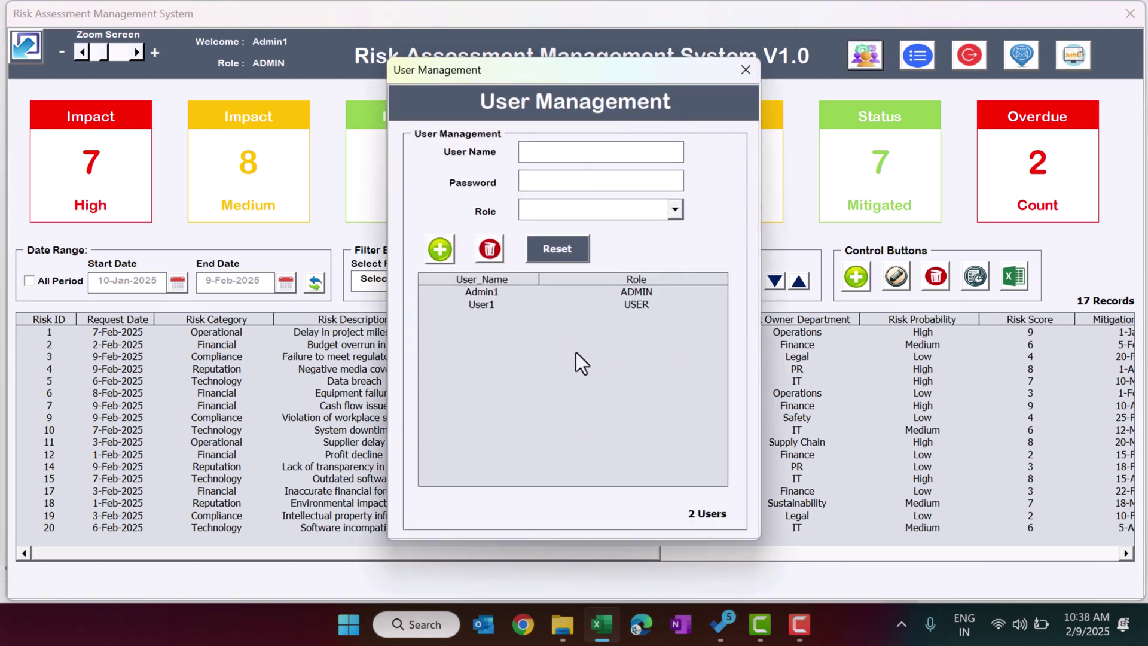
{"action": "left_click", "coordinate": [485, 294]}
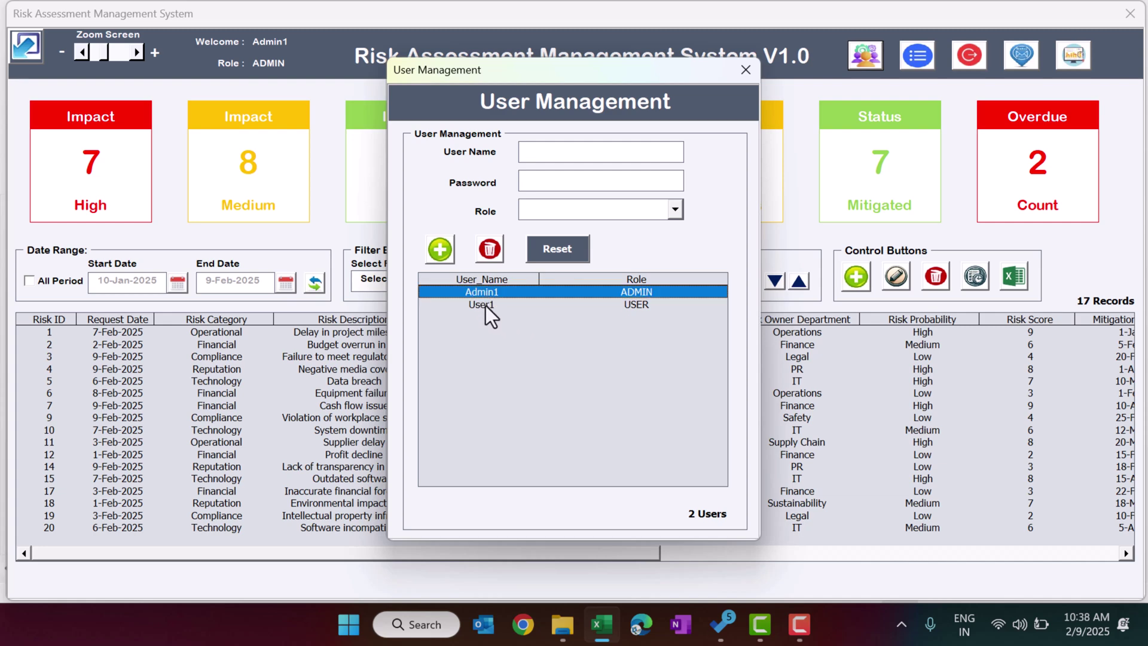
{"action": "left_click", "coordinate": [486, 306]}
{"action": "left_click", "coordinate": [489, 293]}
Add a new user account with a password and the USER role.
{"action": "left_click", "coordinate": [561, 150]}
{"action": "type", "text": "PK"}
{"action": "key", "text": "Tab"}
{"action": "type", "text": "****"}
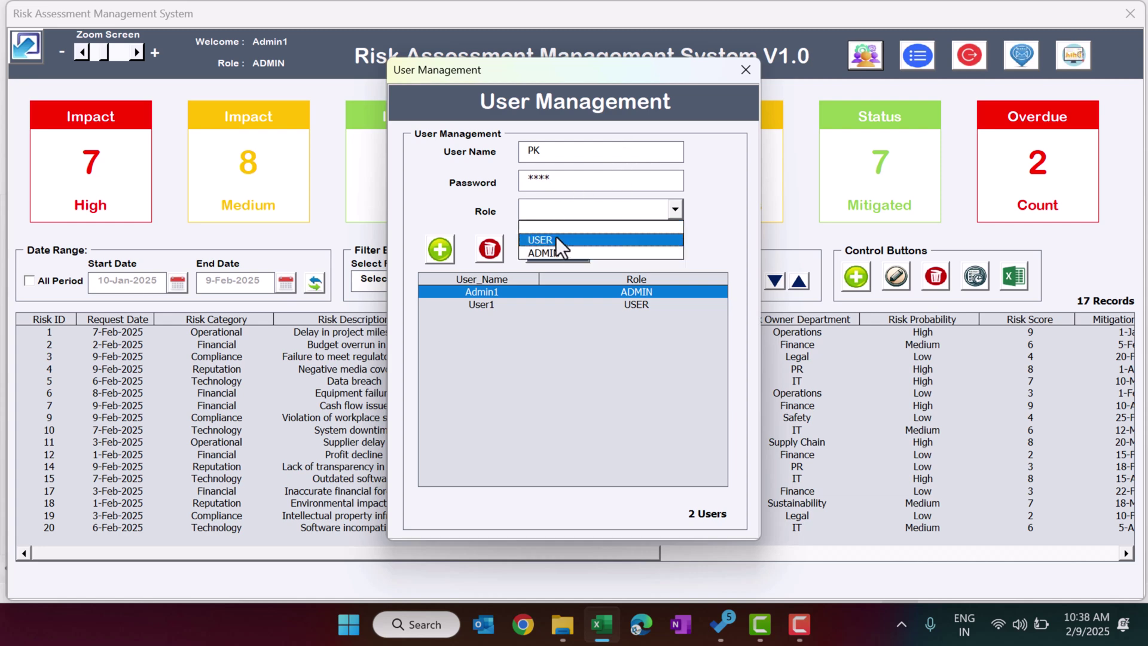
{"action": "left_click", "coordinate": [554, 238]}
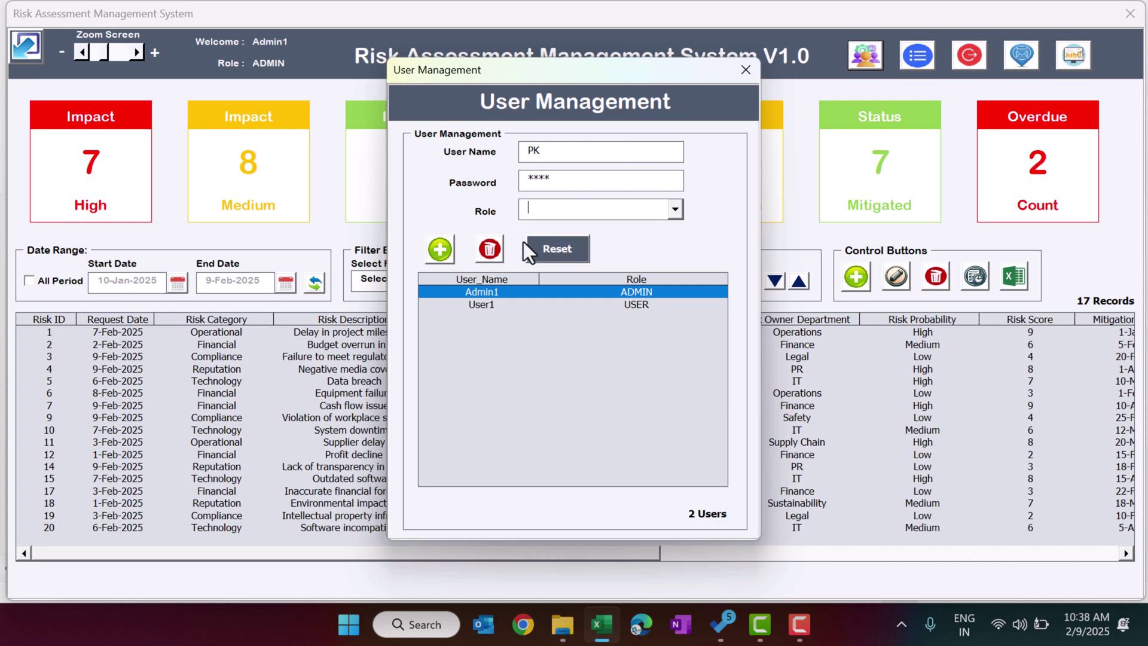
{"action": "left_click", "coordinate": [439, 250]}
{"action": "left_click", "coordinate": [624, 377]}
Change the new user's role to ADMIN and save it.
{"action": "left_click", "coordinate": [489, 319]}
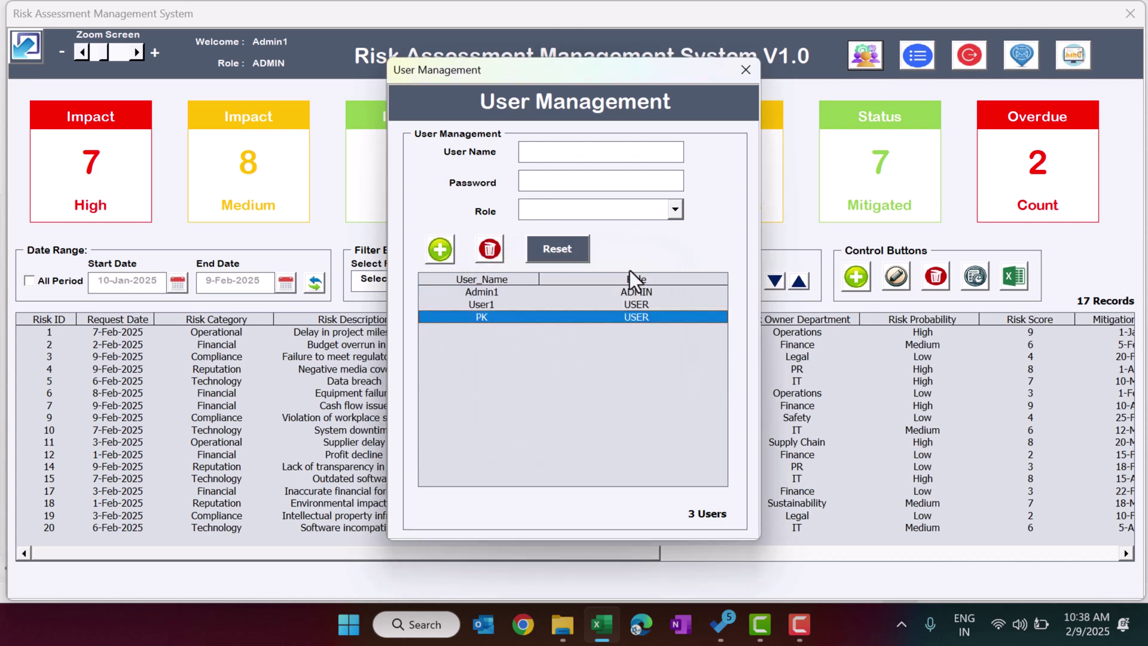
{"action": "double_click", "coordinate": [506, 319]}
{"action": "left_click_drag", "start_coordinate": [569, 178], "coordinate": [477, 181]}
{"action": "left_click", "coordinate": [576, 212]}
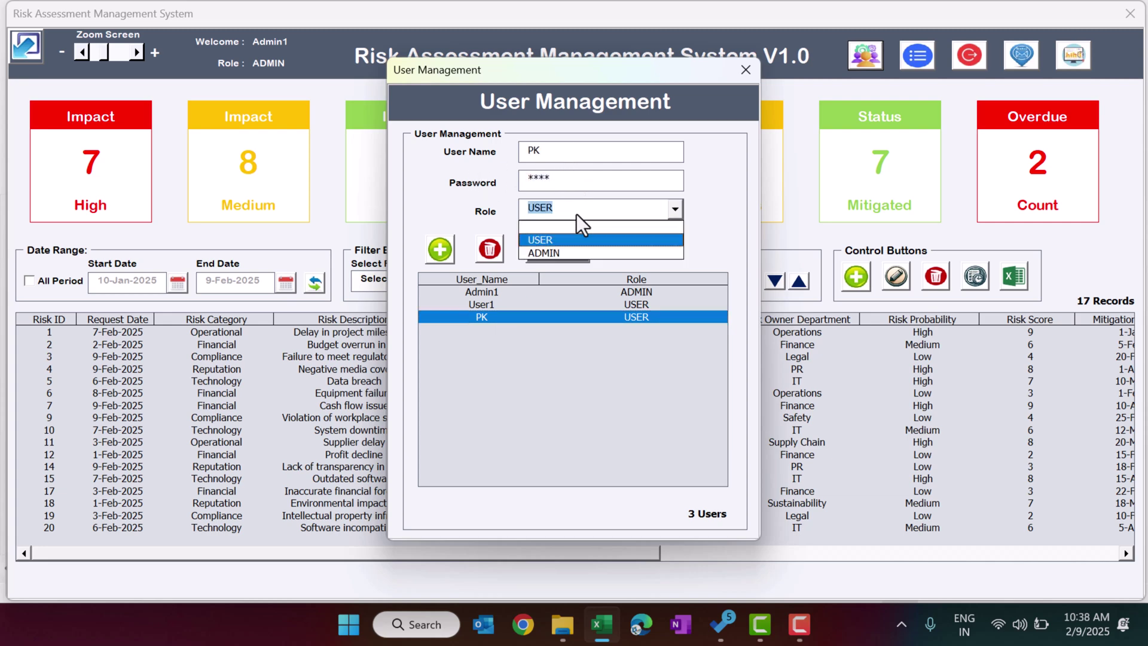
{"action": "left_click", "coordinate": [564, 253]}
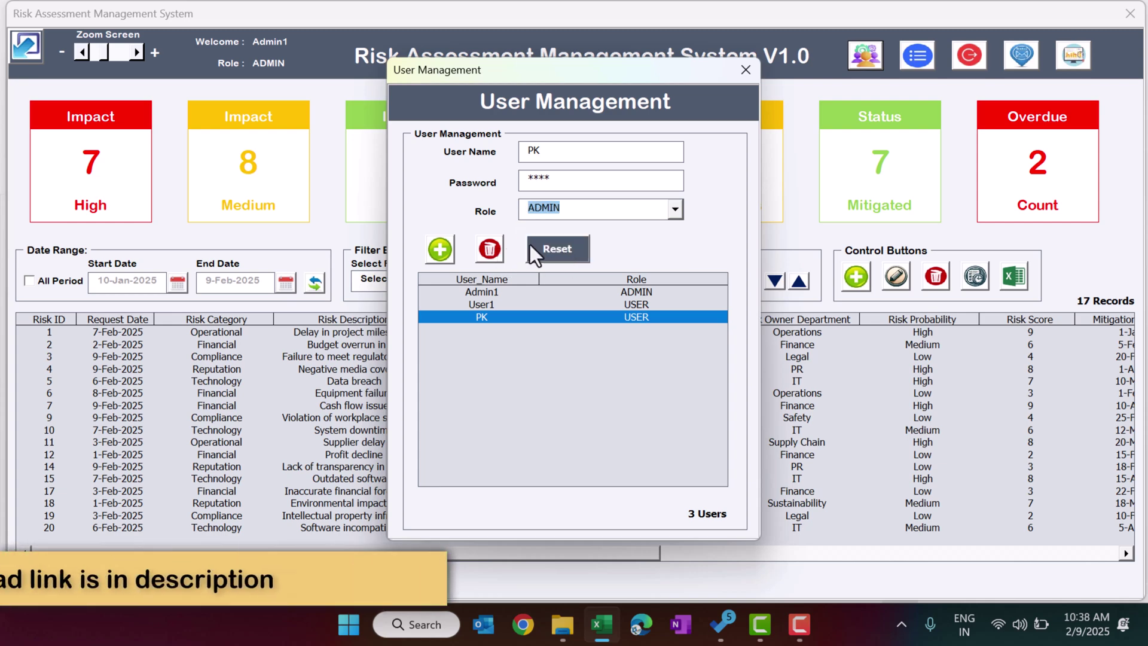
{"action": "left_click", "coordinate": [441, 250]}
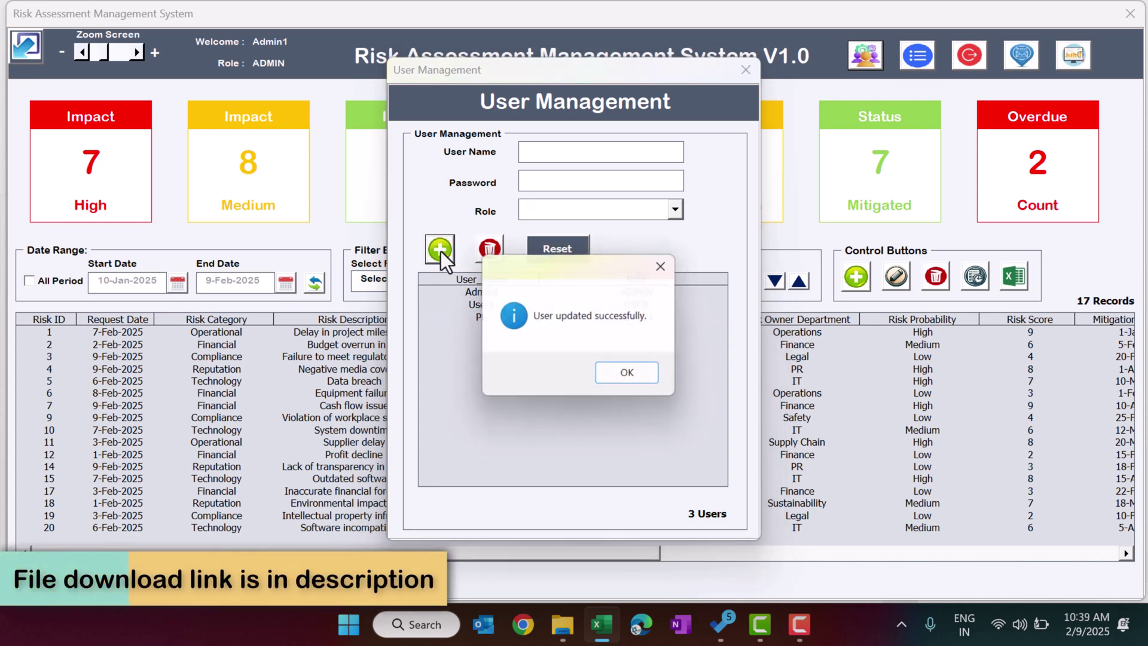
{"action": "left_click", "coordinate": [619, 372]}
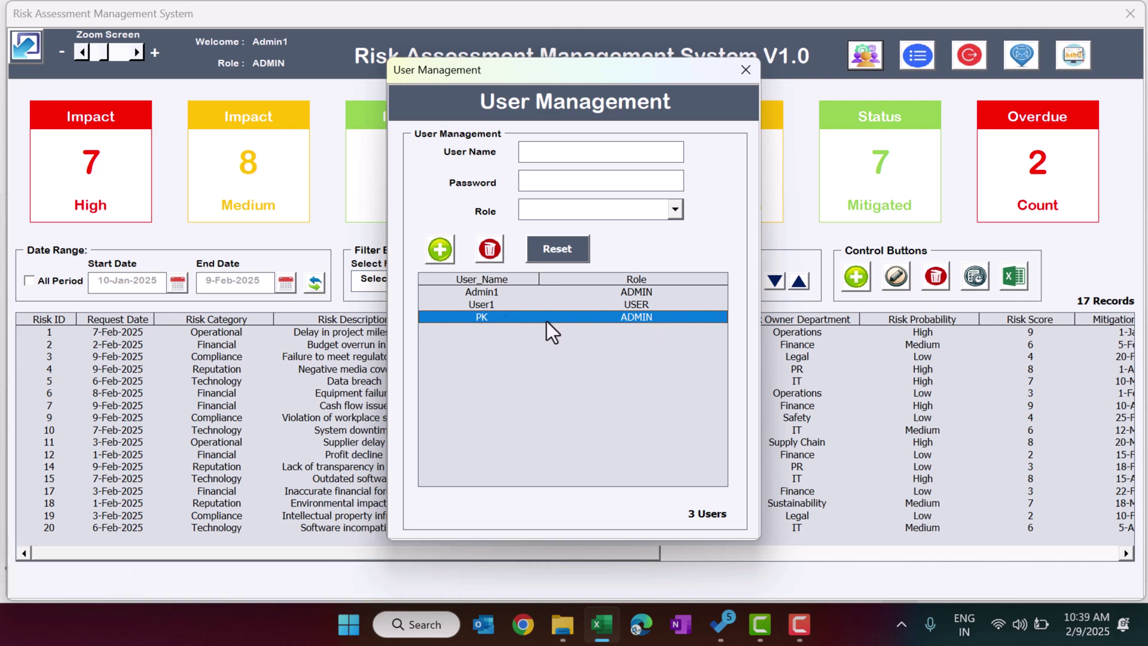
Delete the selected user account, leaving two users, and close User Management.
{"action": "left_click", "coordinate": [496, 254]}
{"action": "left_click", "coordinate": [620, 367]}
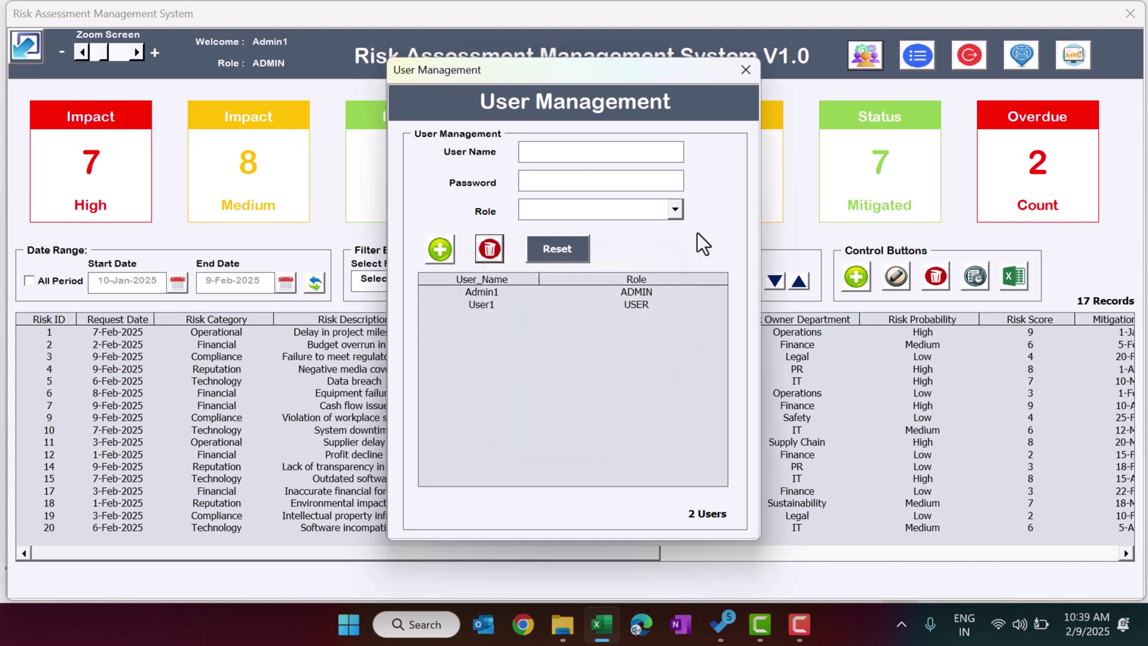
{"action": "left_click", "coordinate": [746, 71]}
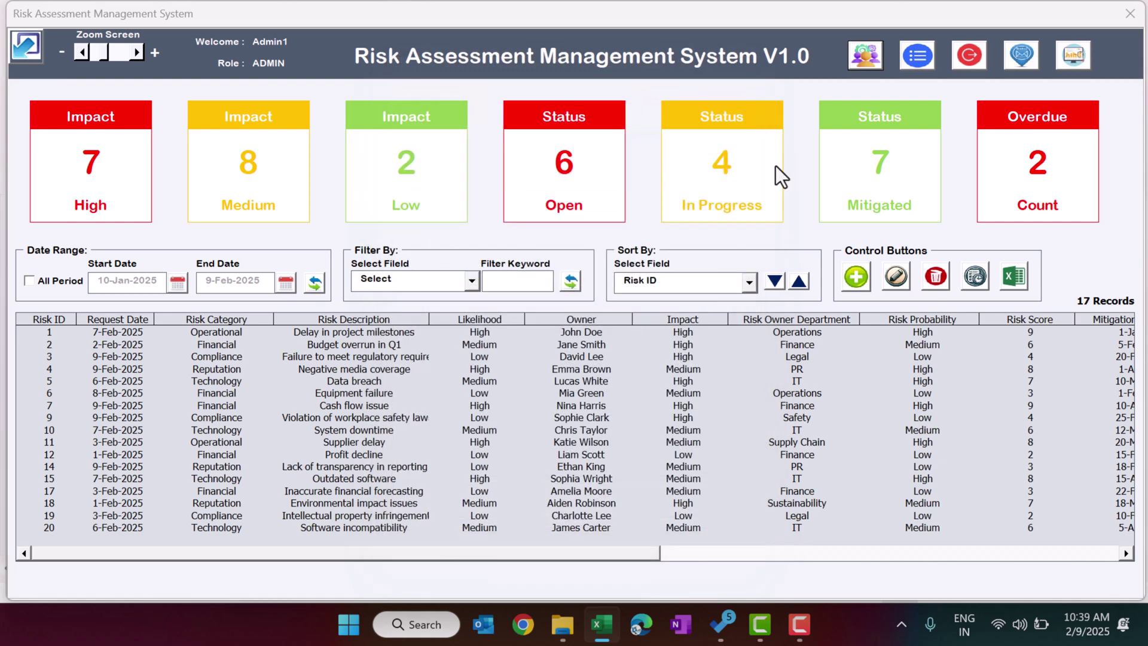
{"action": "left_click", "coordinate": [924, 67]}
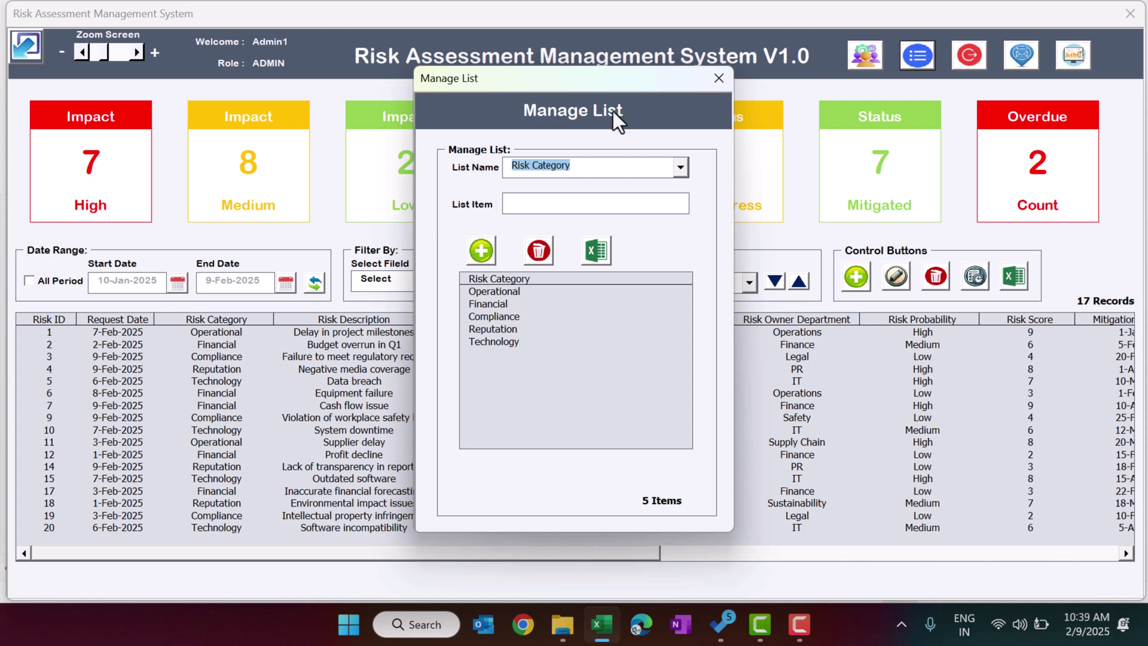
{"action": "left_click", "coordinate": [603, 162]}
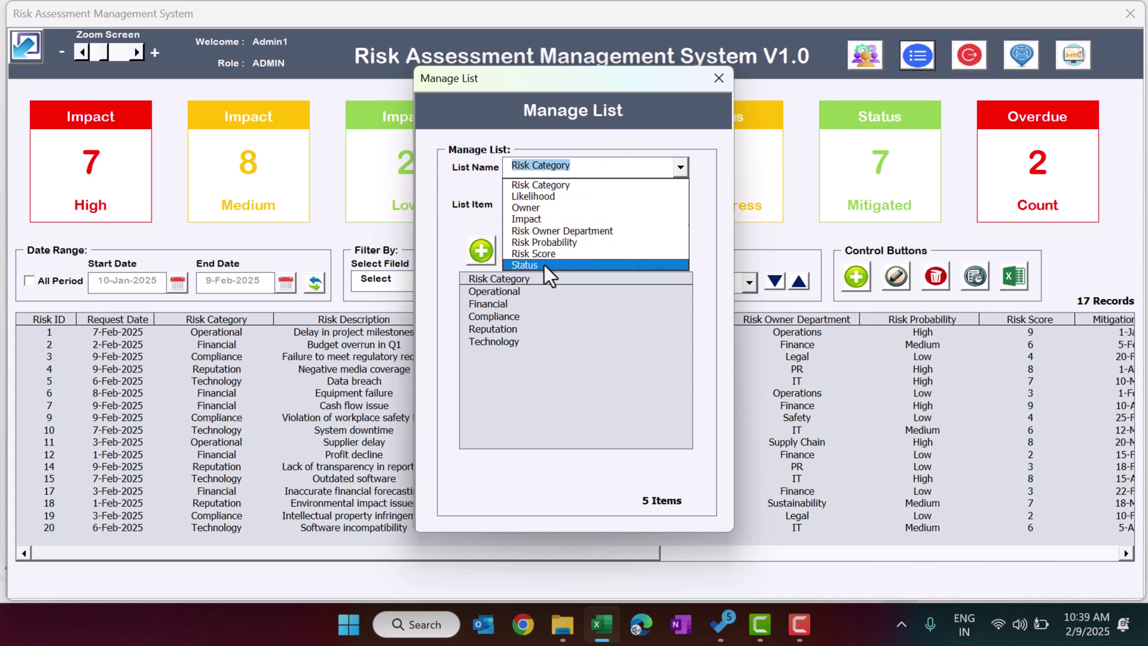
{"action": "left_click", "coordinate": [568, 187]}
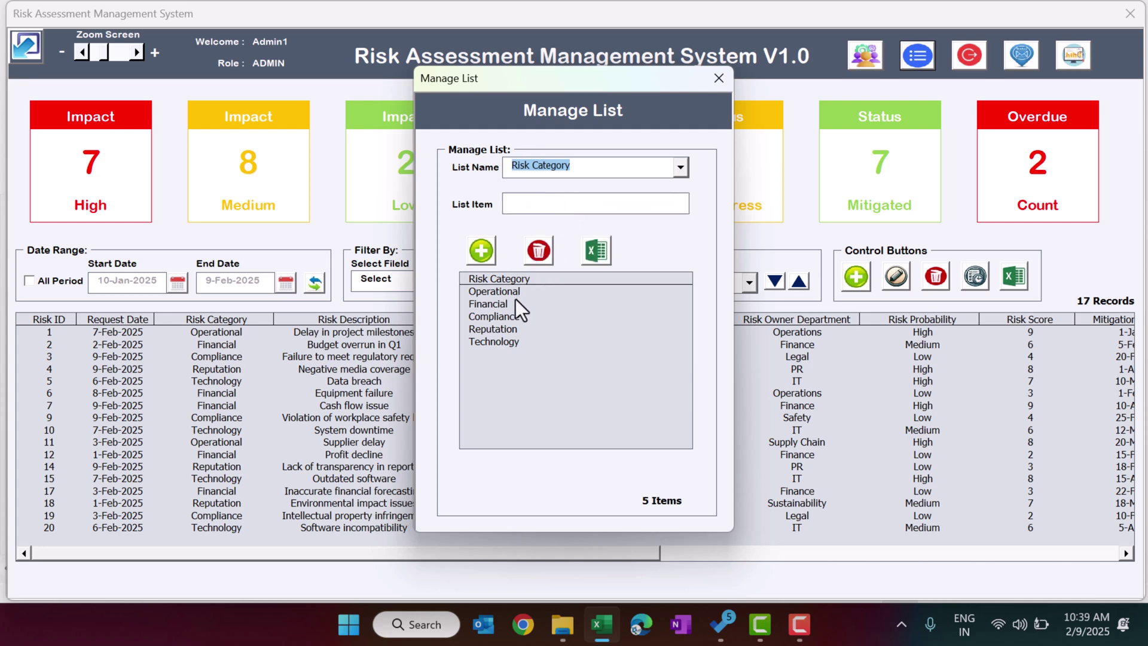
{"action": "left_click", "coordinate": [548, 204]}
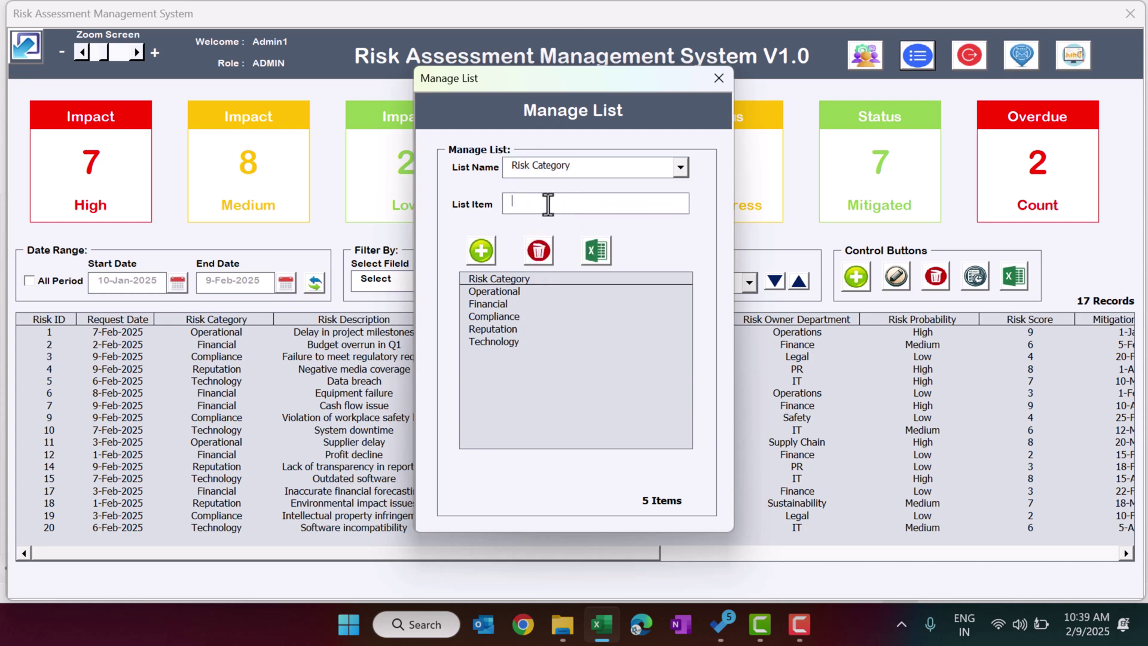
{"action": "type", "text": "New category"}
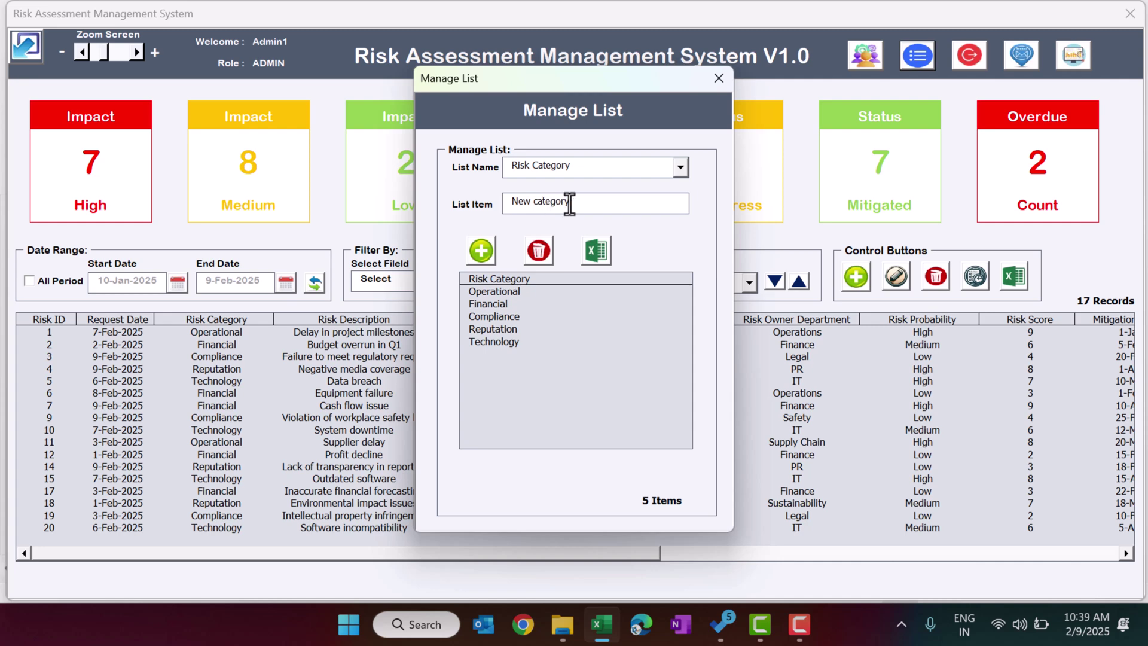
{"action": "left_click", "coordinate": [472, 252]}
{"action": "left_click", "coordinate": [584, 375]}
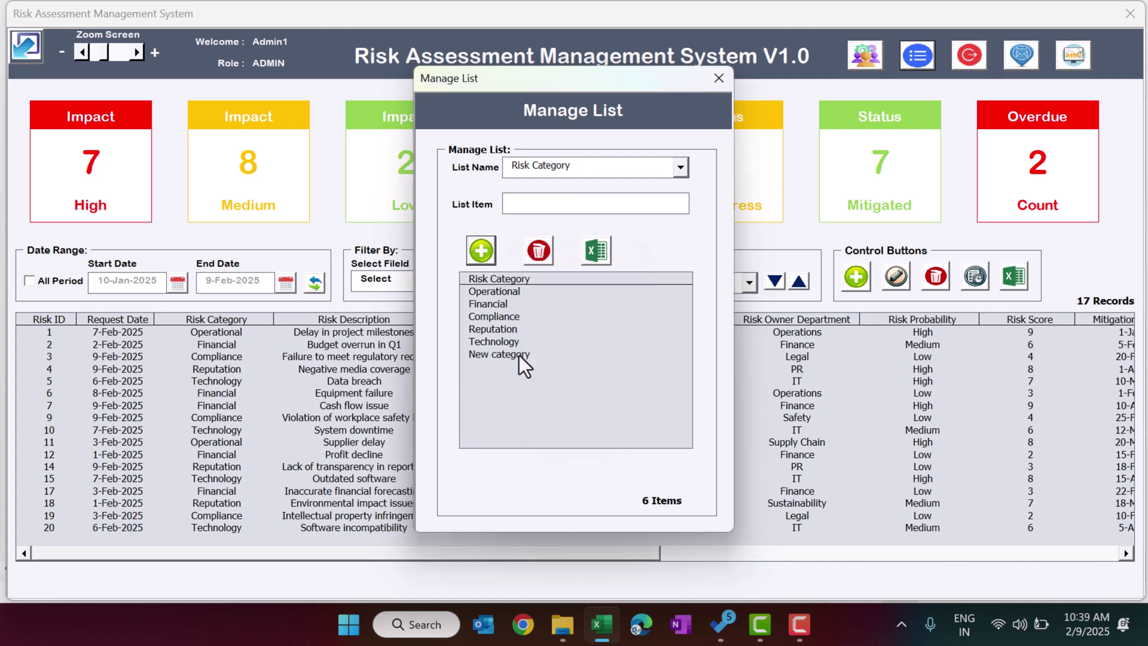
{"action": "left_click", "coordinate": [505, 355]}
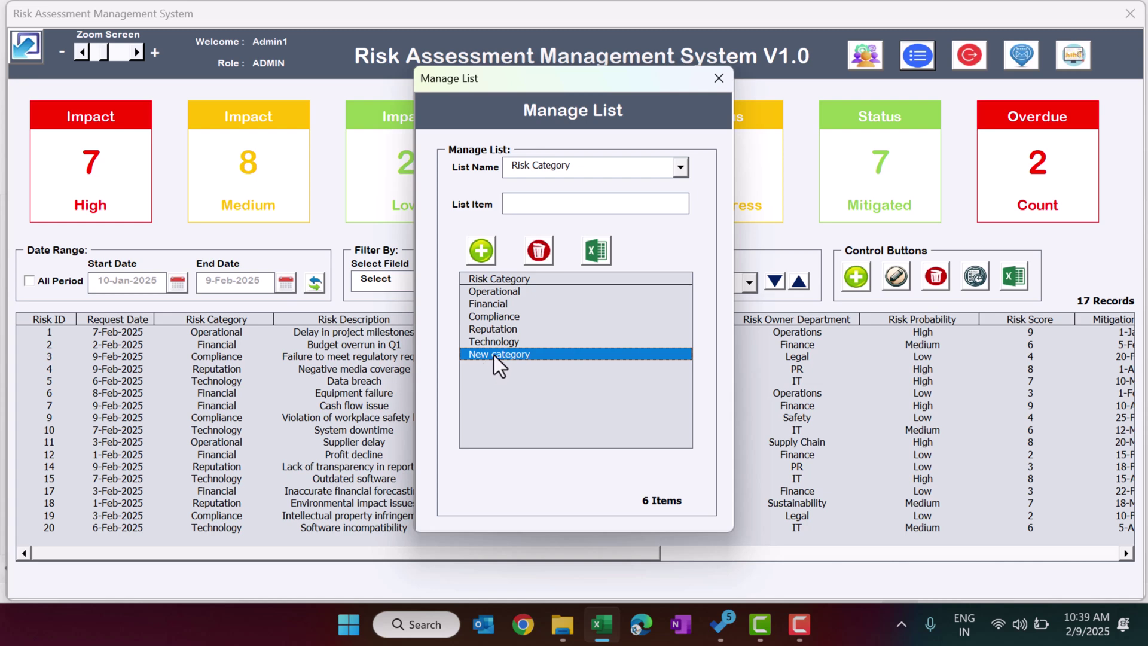
{"action": "left_click", "coordinate": [538, 250]}
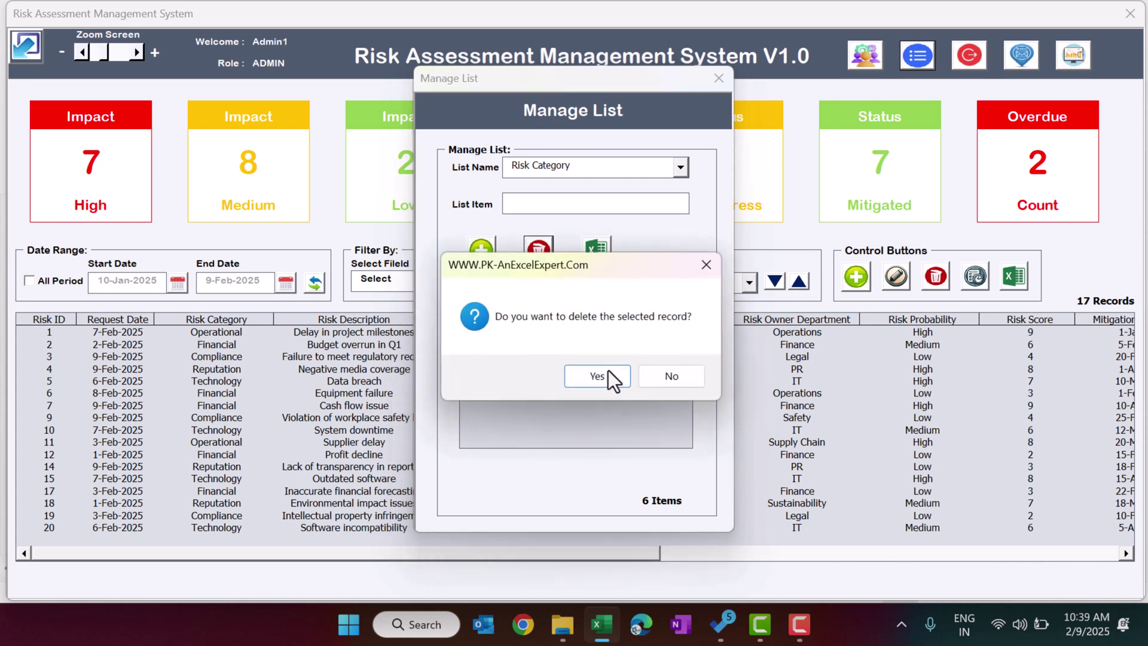
{"action": "left_click", "coordinate": [541, 377]}
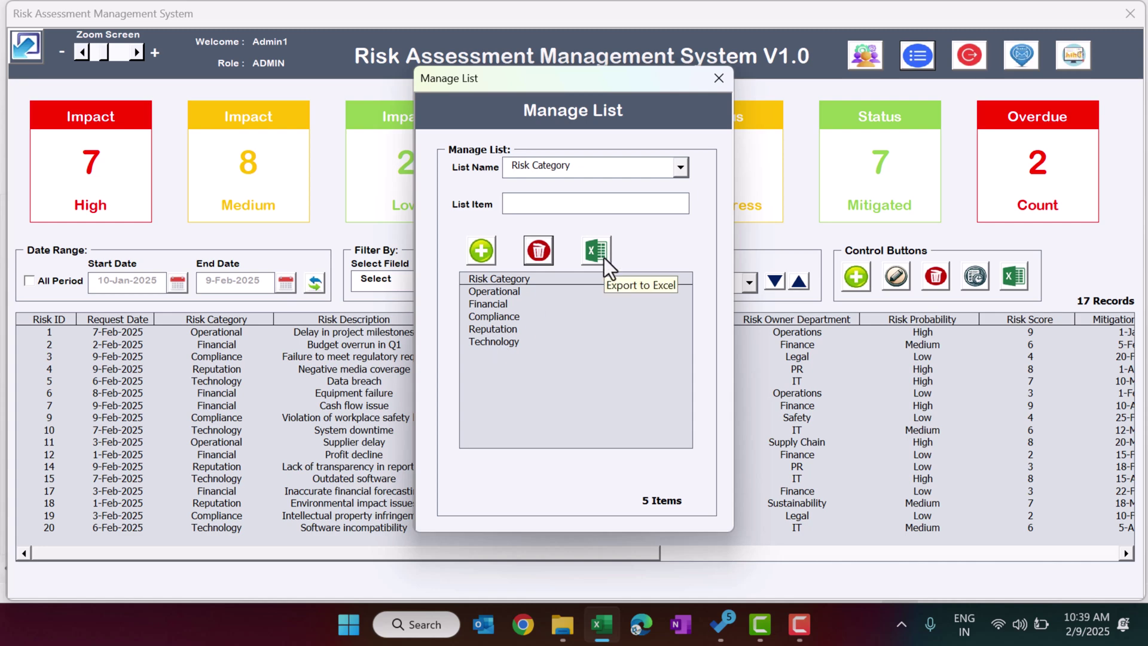
{"action": "left_click", "coordinate": [634, 169]}
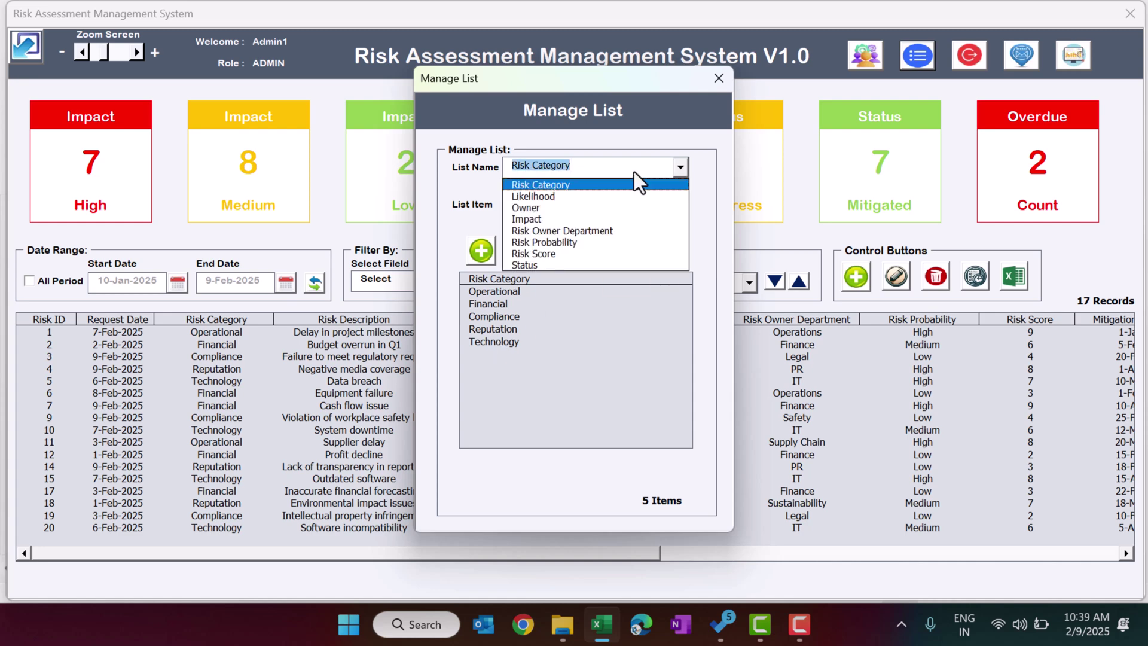
{"action": "left_click", "coordinate": [615, 200]}
{"action": "left_click", "coordinate": [600, 170]}
{"action": "left_click", "coordinate": [573, 219]}
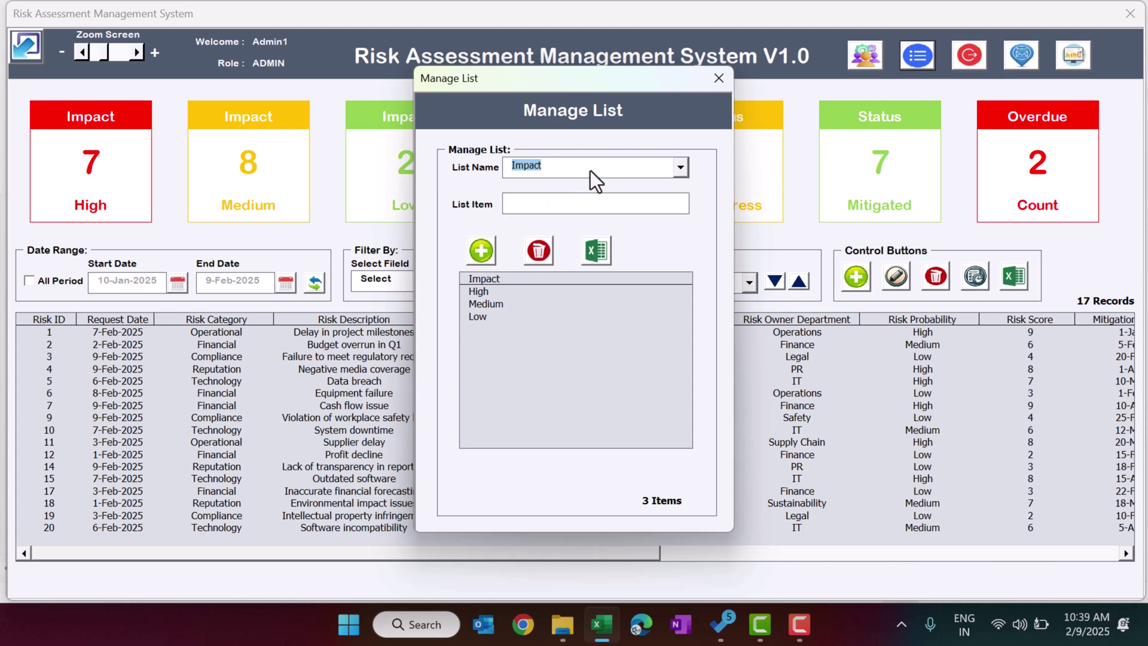
{"action": "left_click", "coordinate": [590, 170]}
{"action": "left_click", "coordinate": [566, 240]}
{"action": "left_click", "coordinate": [577, 171]}
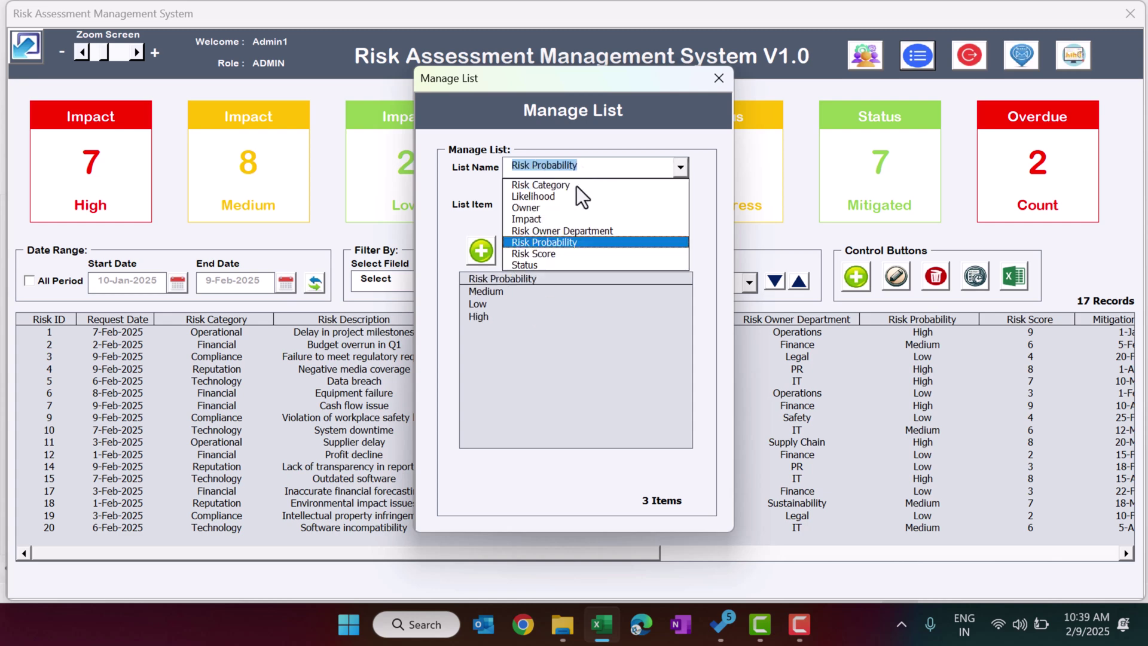
{"action": "left_click", "coordinate": [551, 264]}
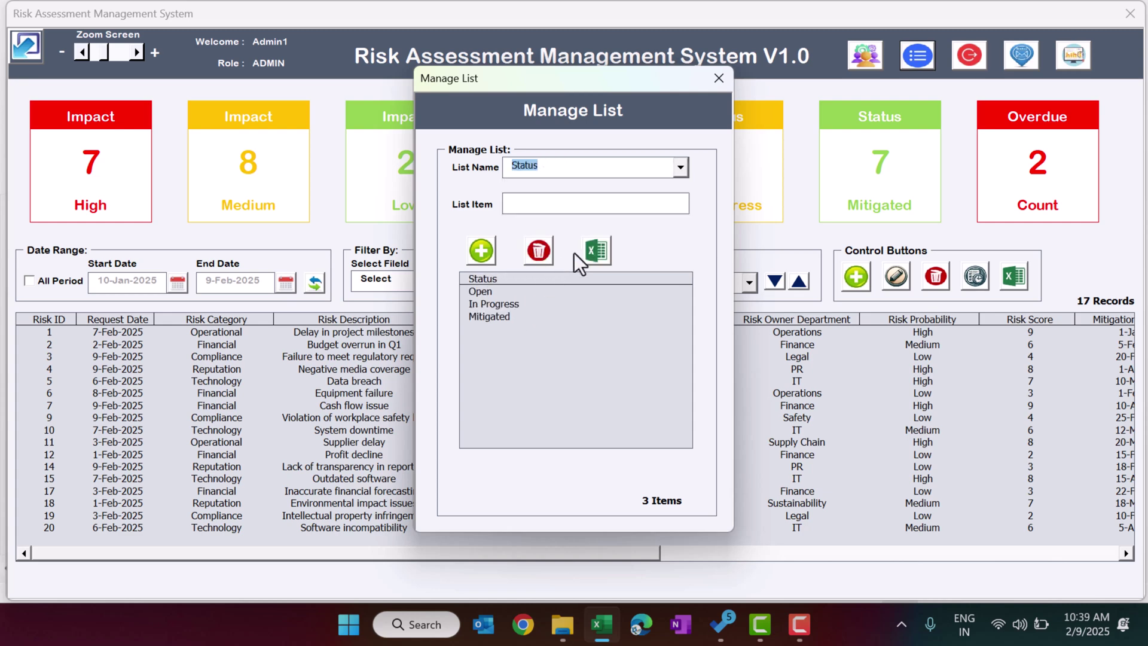
{"action": "left_click", "coordinate": [719, 84]}
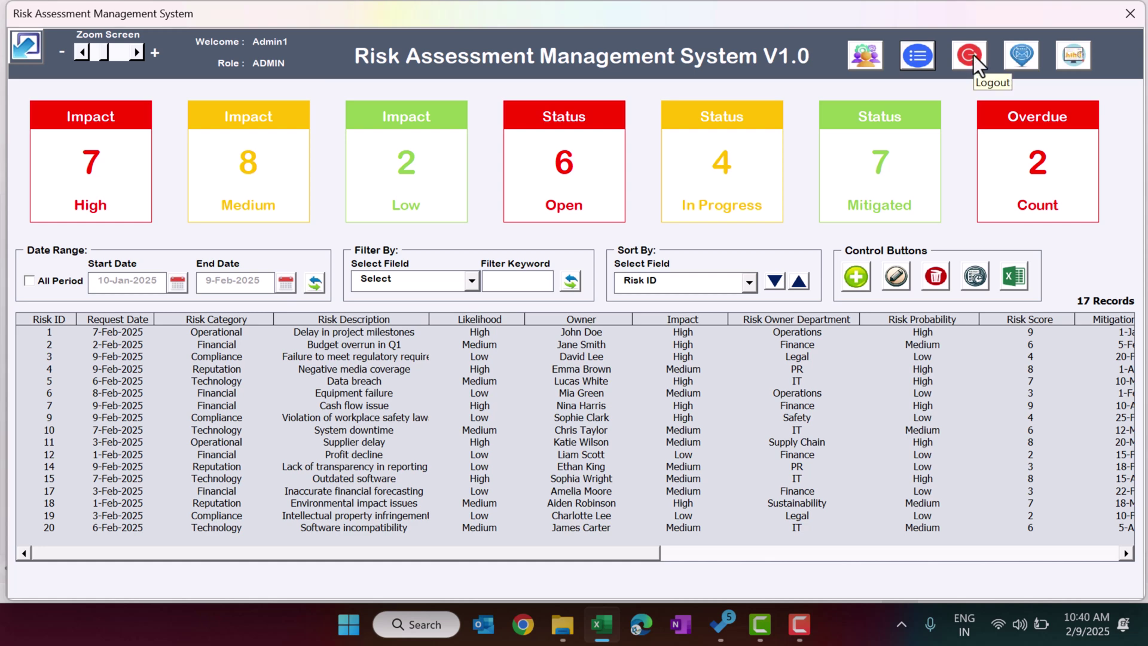
{"action": "left_click", "coordinate": [1020, 58]}
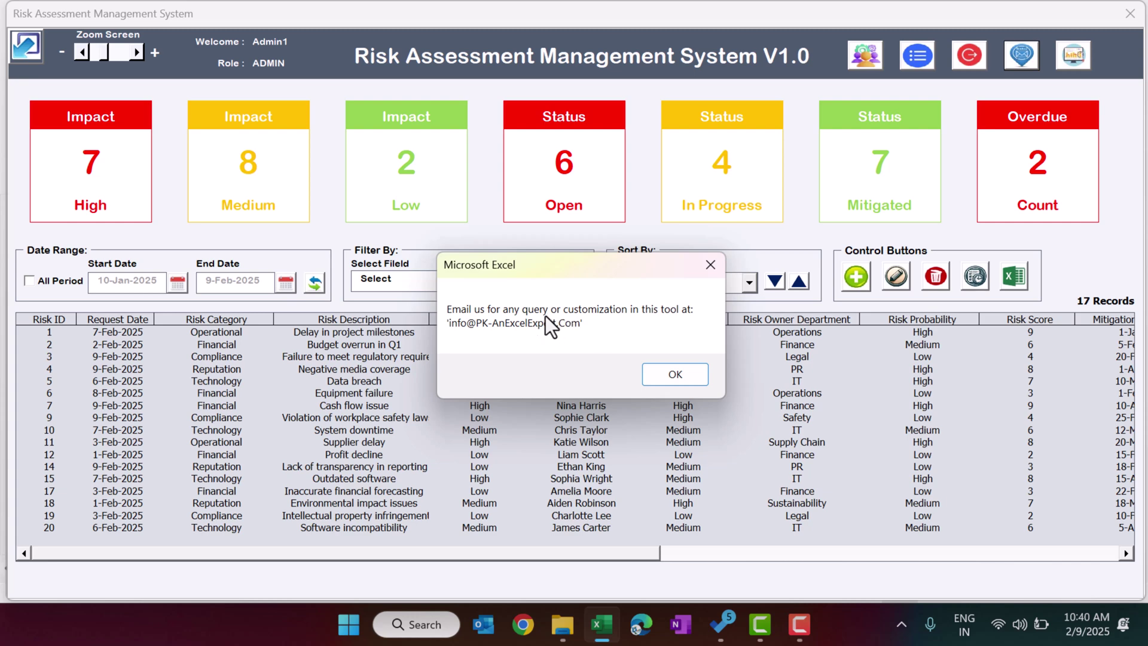
{"action": "left_click", "coordinate": [691, 380]}
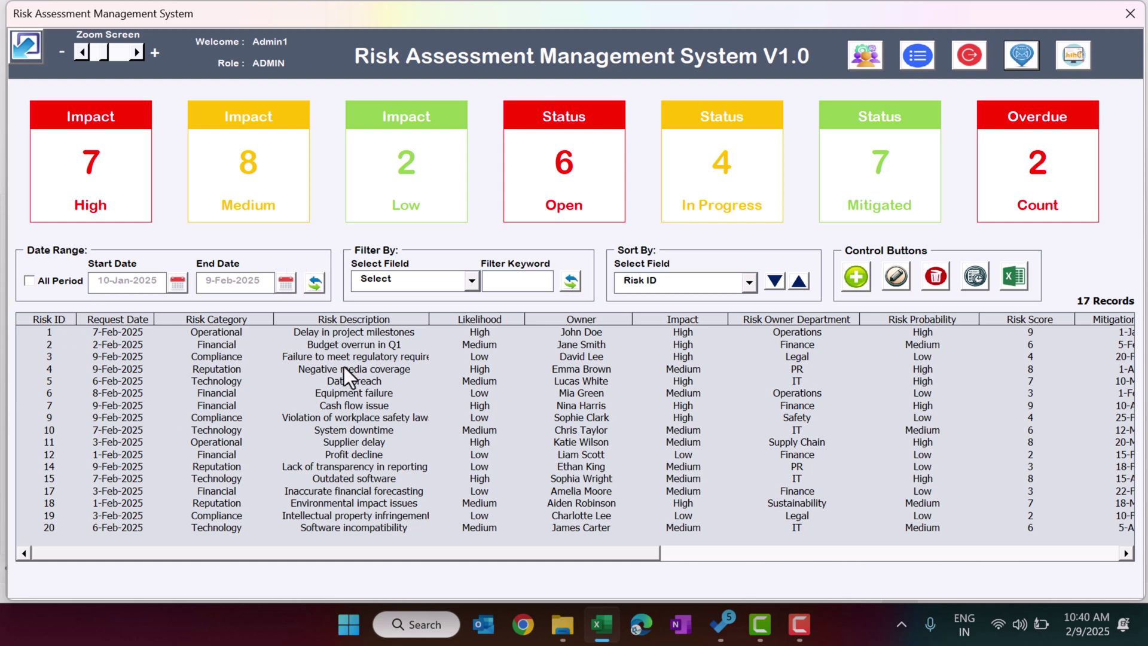
{"action": "left_click", "coordinate": [50, 284]}
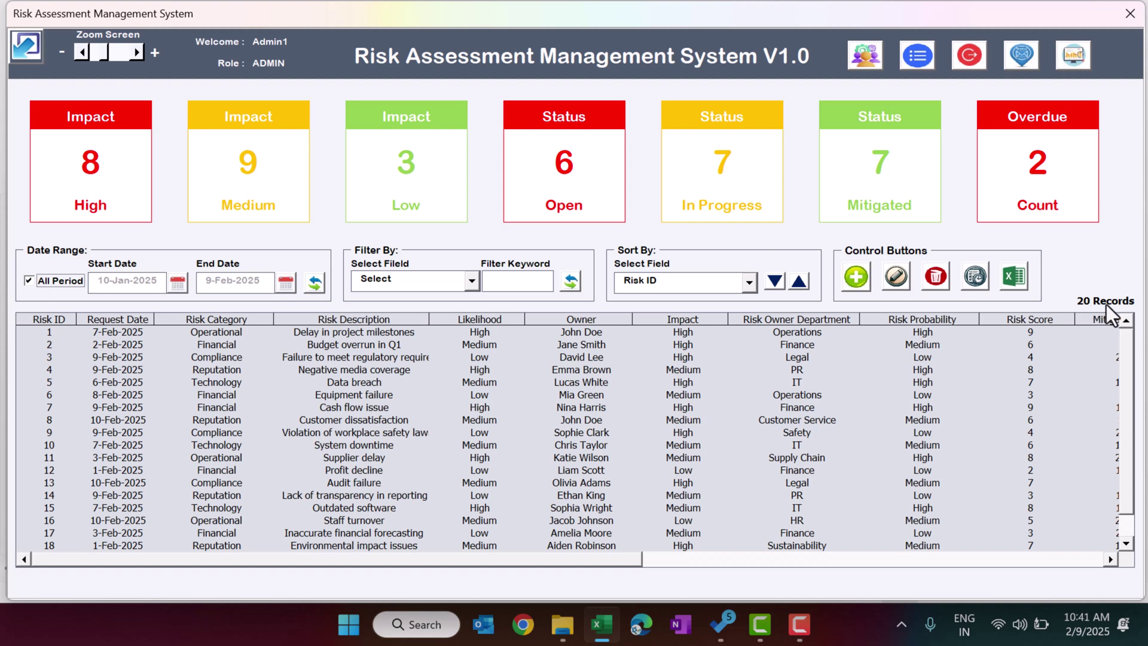
{"action": "left_click", "coordinate": [67, 281]}
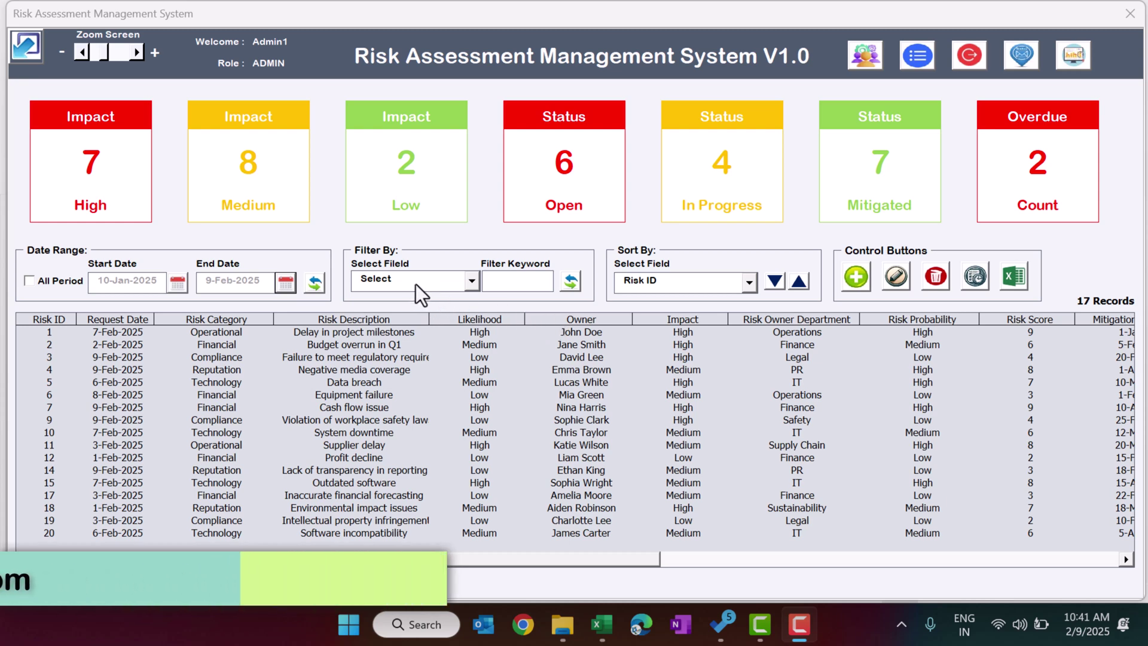
Filter the risk list by Impact with keyword 'high', leaving 7 records.
{"action": "left_click", "coordinate": [415, 284]}
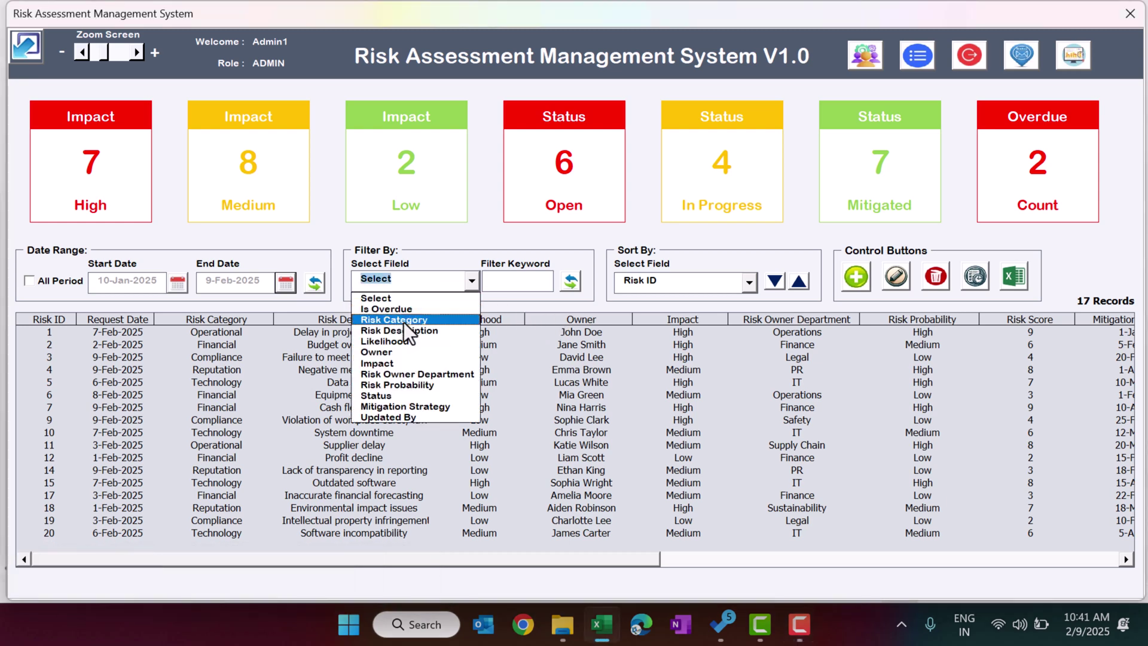
{"action": "left_click", "coordinate": [399, 363]}
{"action": "left_click", "coordinate": [514, 281]}
{"action": "type", "text": "high"}
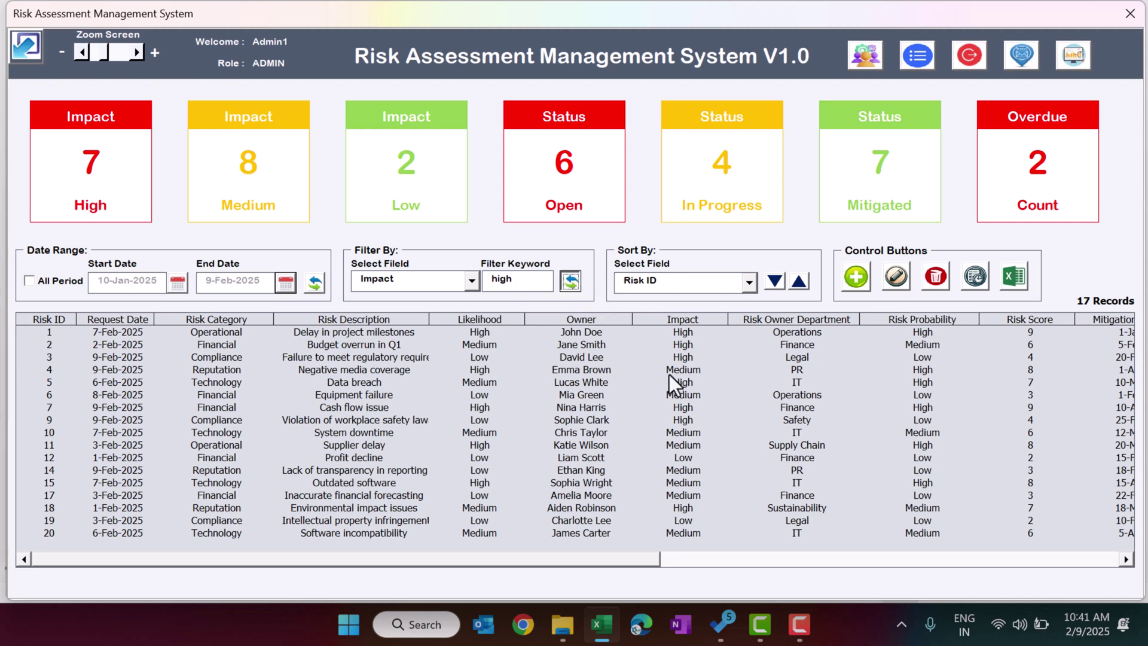
{"action": "left_click", "coordinate": [695, 347]}
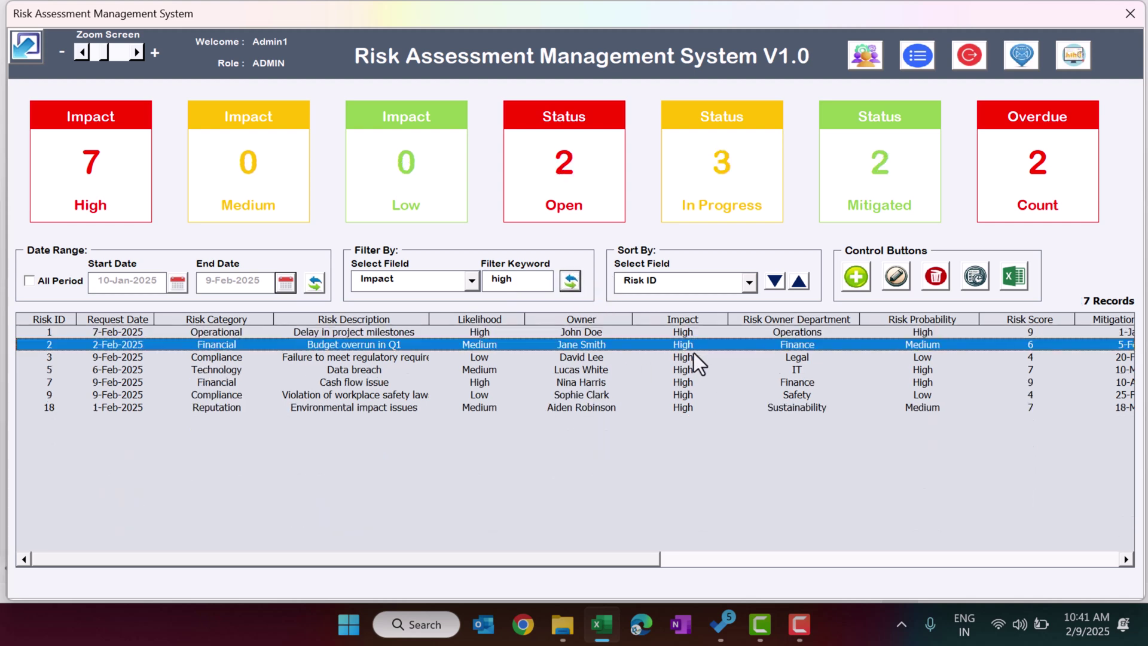
{"action": "left_click", "coordinate": [694, 406]}
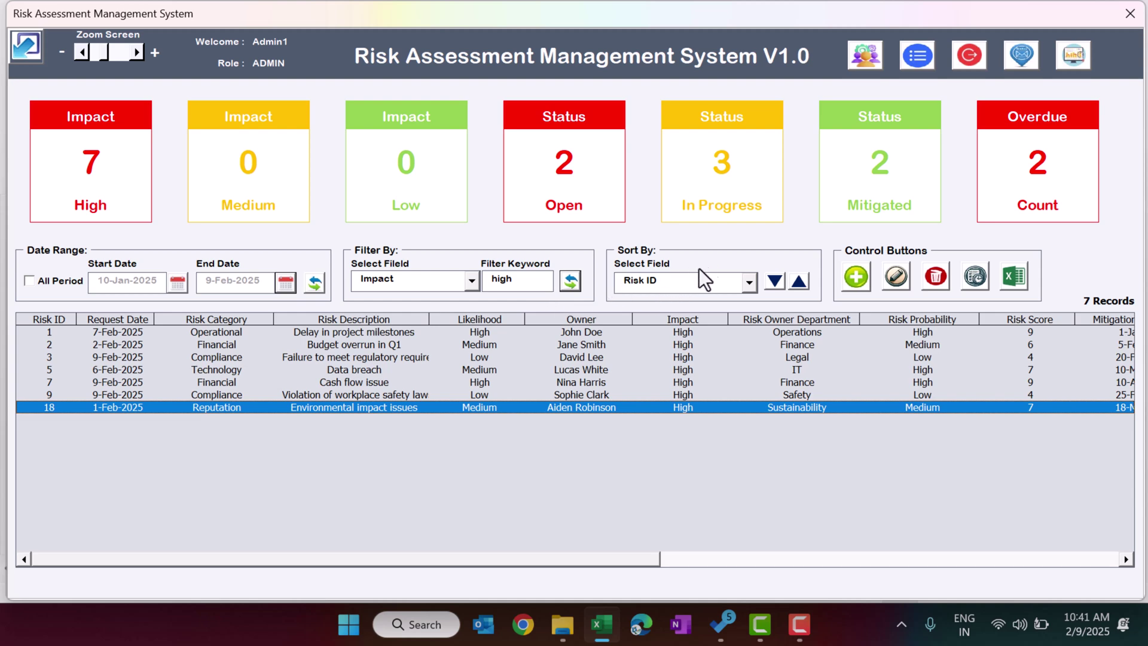
Toggle the Risk ID sort between descending and ascending.
{"action": "left_click", "coordinate": [776, 281]}
{"action": "left_click", "coordinate": [798, 281]}
{"action": "left_click", "coordinate": [775, 281]}
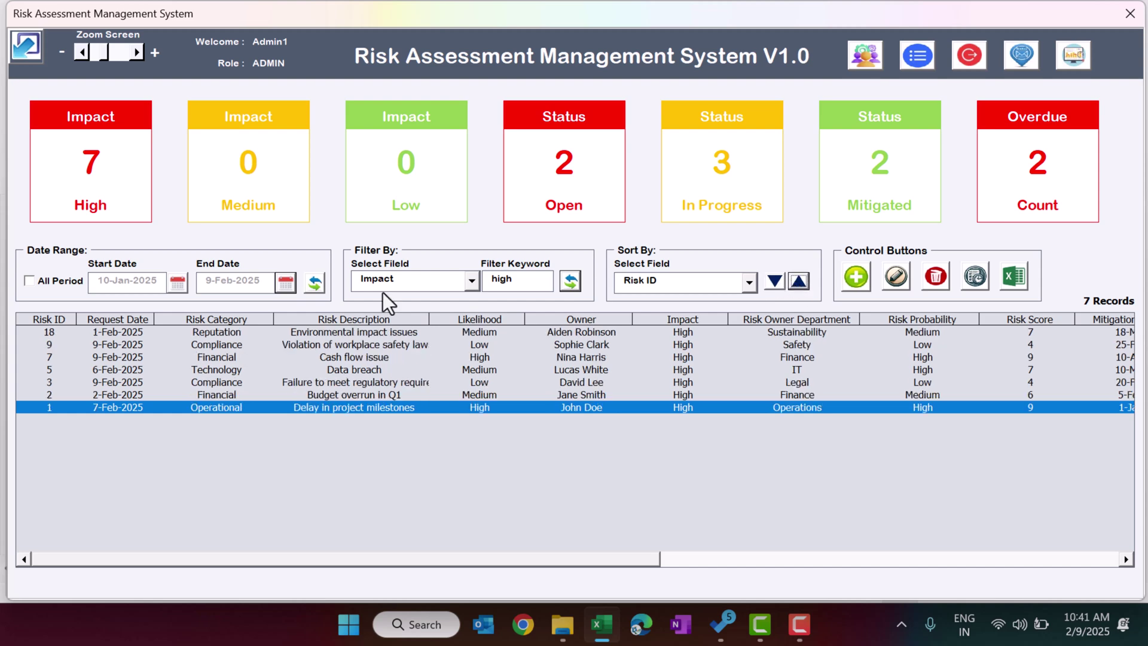
Sort by Risk Owner Department ascending and open a blank Add/Modify Record form.
{"action": "left_click", "coordinate": [705, 289]}
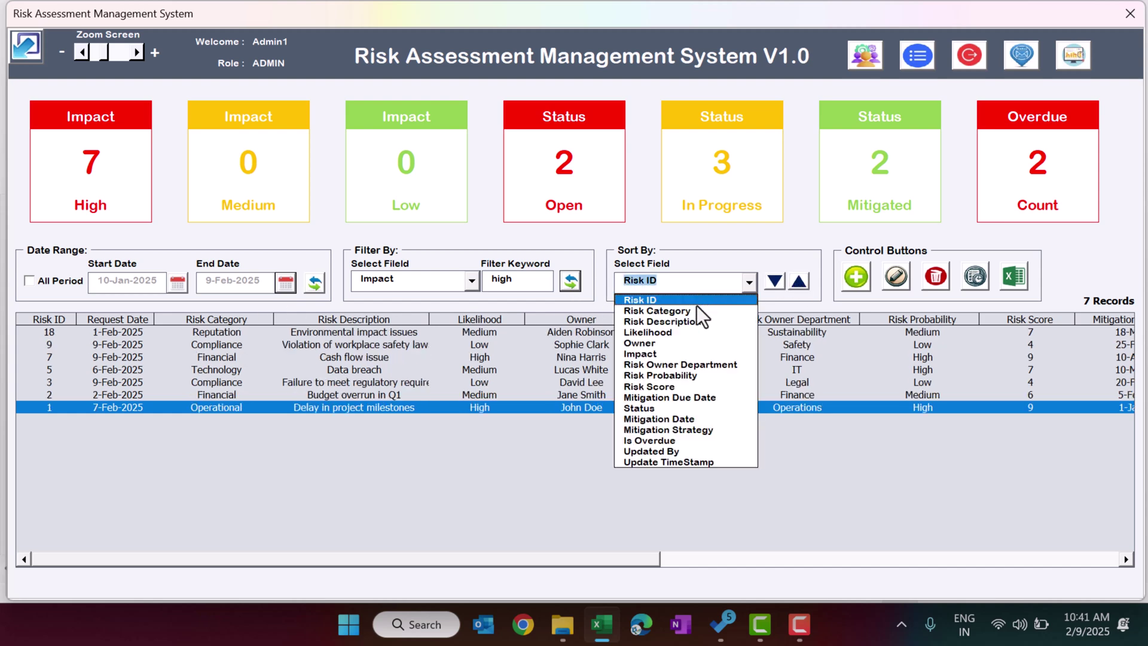
{"action": "left_click", "coordinate": [703, 364]}
{"action": "left_click", "coordinate": [798, 281]}
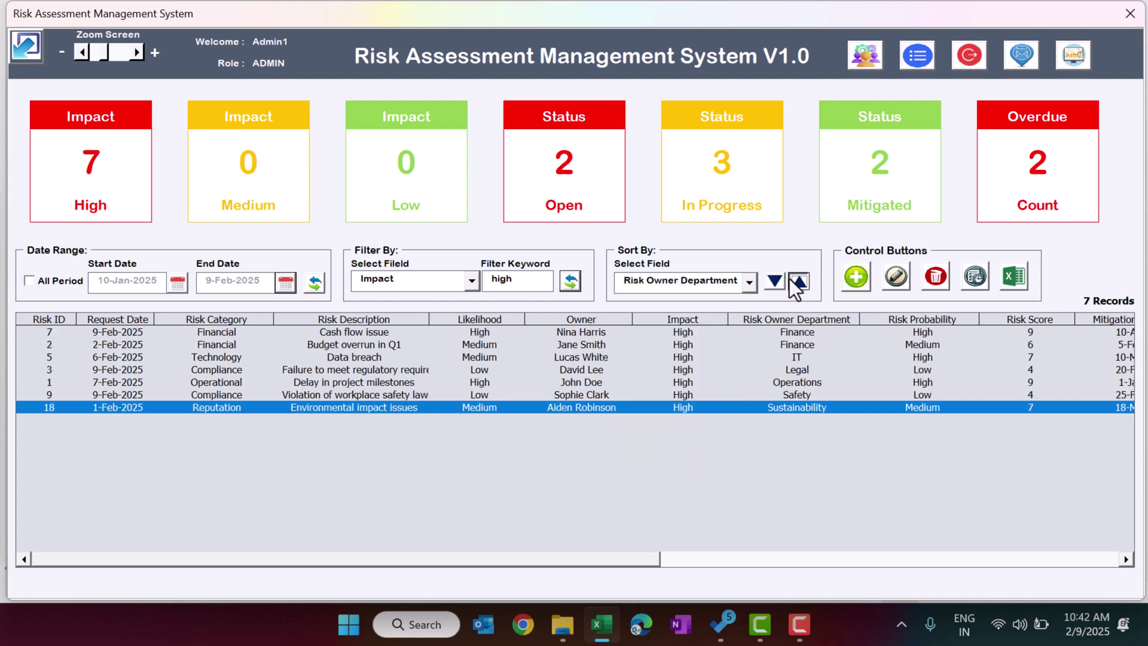
{"action": "left_click", "coordinate": [774, 281]}
{"action": "left_click", "coordinate": [799, 281]}
{"action": "left_click_drag", "start_coordinate": [619, 559], "coordinate": [640, 560]}
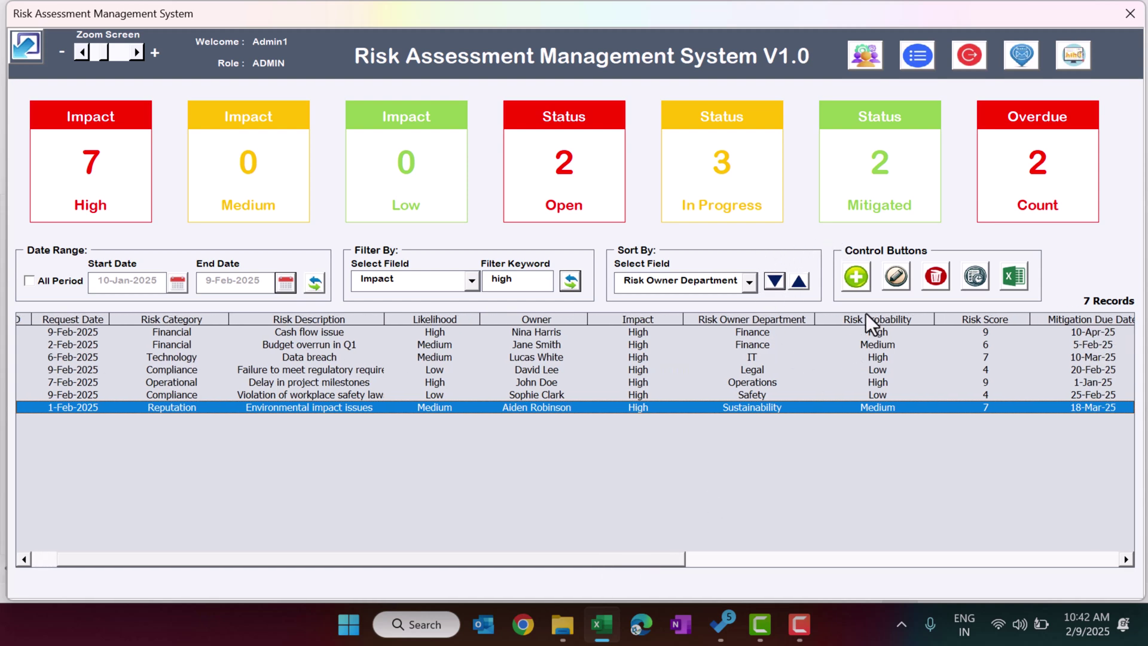
{"action": "left_click", "coordinate": [860, 286]}
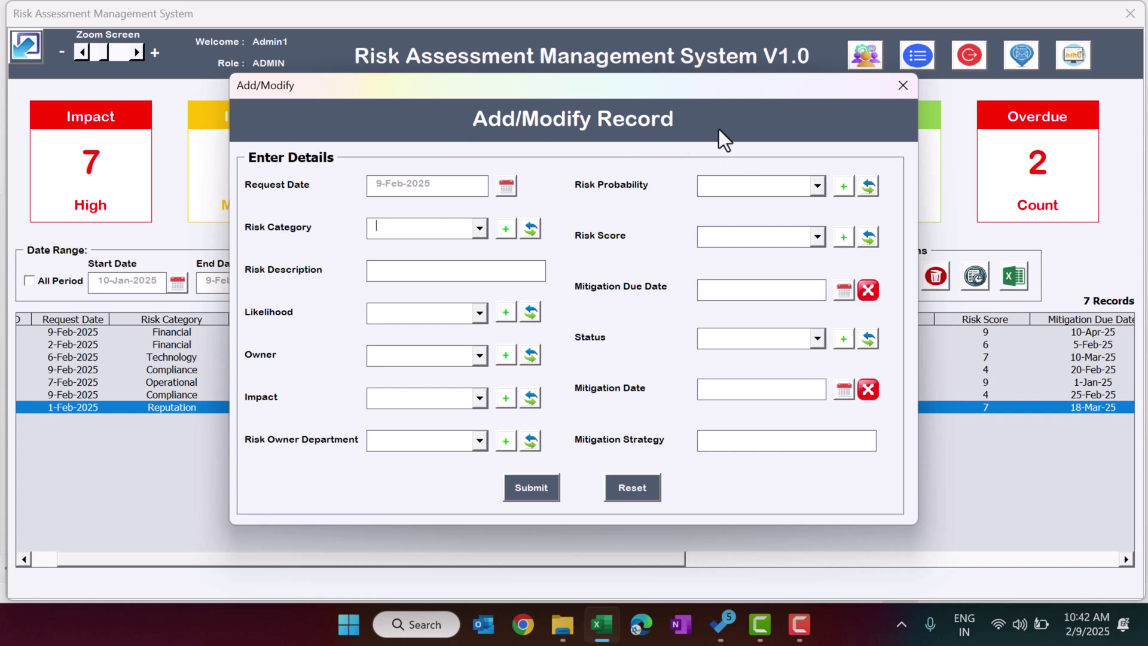
Set the Request Date to 8 February 2025 using the calendar.
{"action": "left_click", "coordinate": [505, 186]}
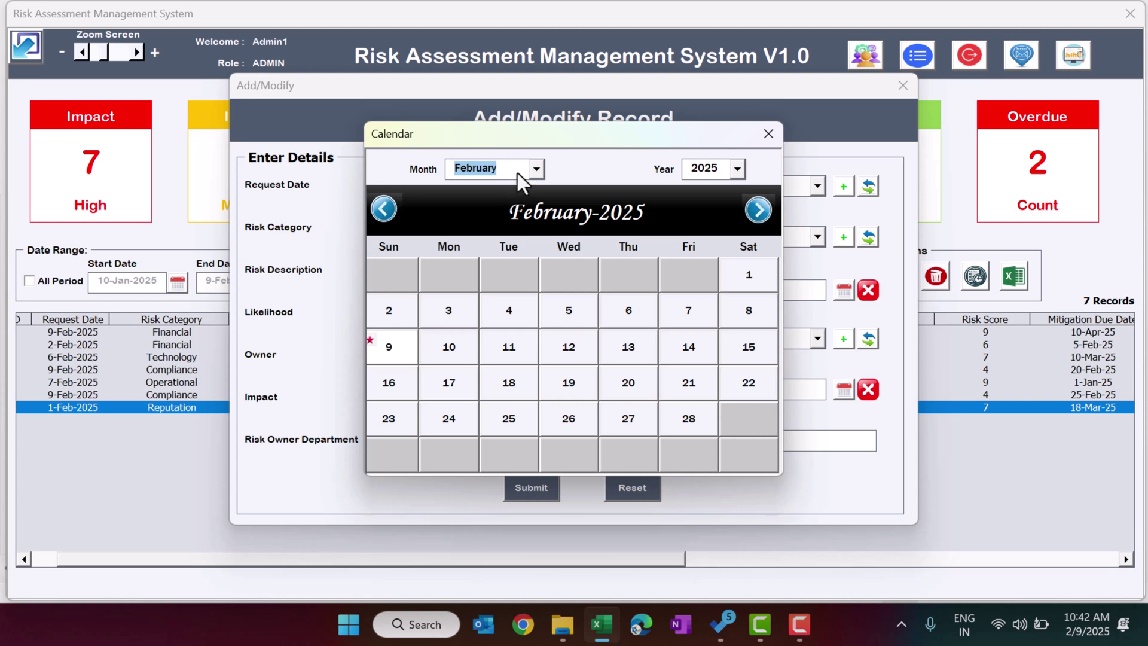
{"action": "left_click", "coordinate": [768, 134]}
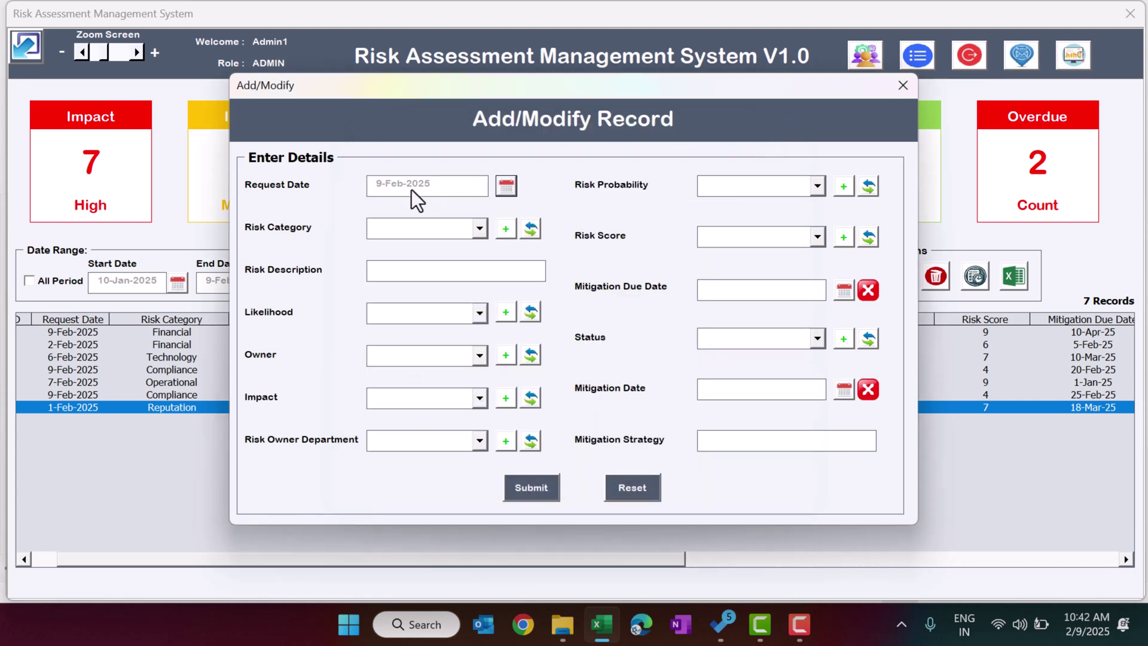
{"action": "left_click", "coordinate": [507, 185]}
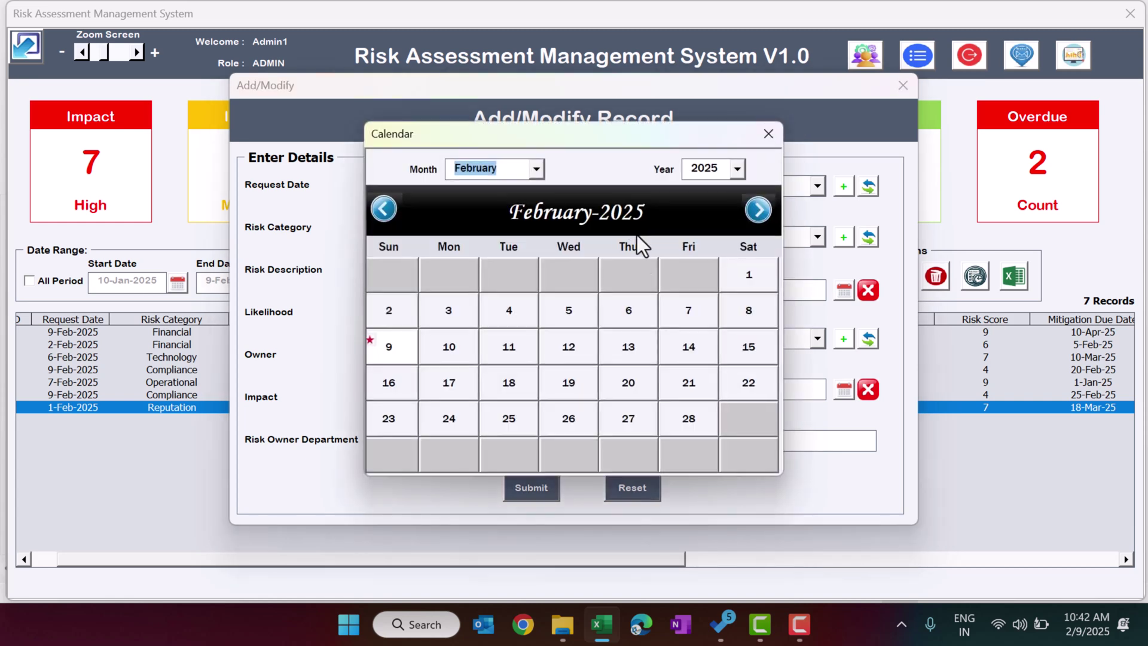
{"action": "left_click", "coordinate": [449, 347]}
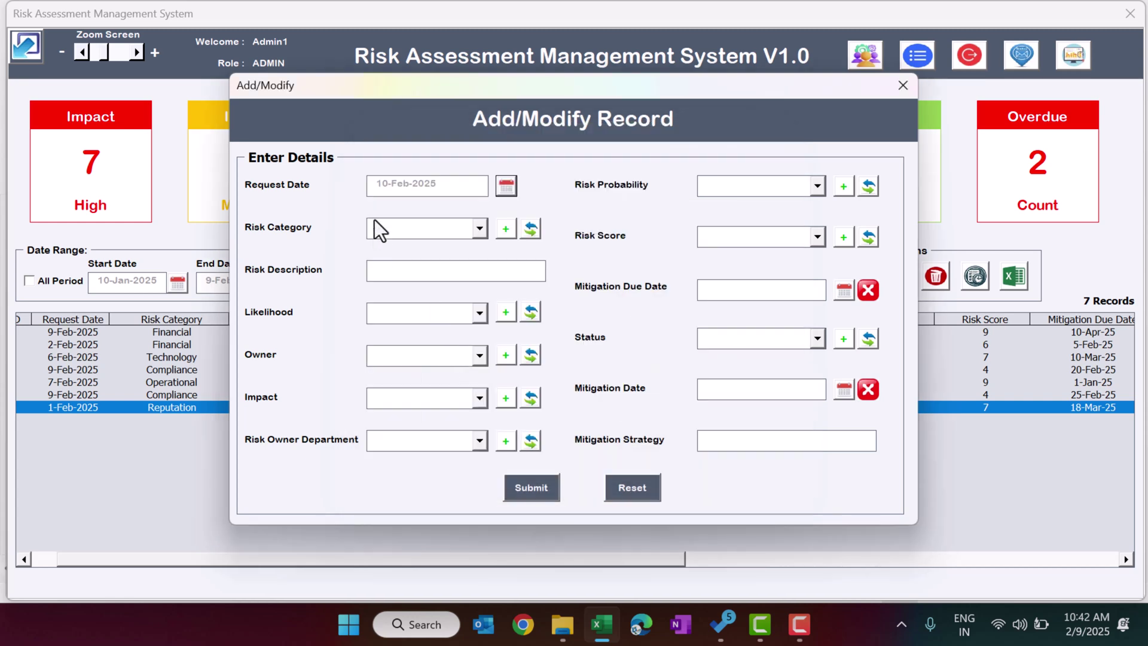
{"action": "left_click", "coordinate": [508, 188]}
{"action": "left_click", "coordinate": [747, 315]}
Set Risk Category to Operational and the description to 'test'.
{"action": "left_click", "coordinate": [425, 228]}
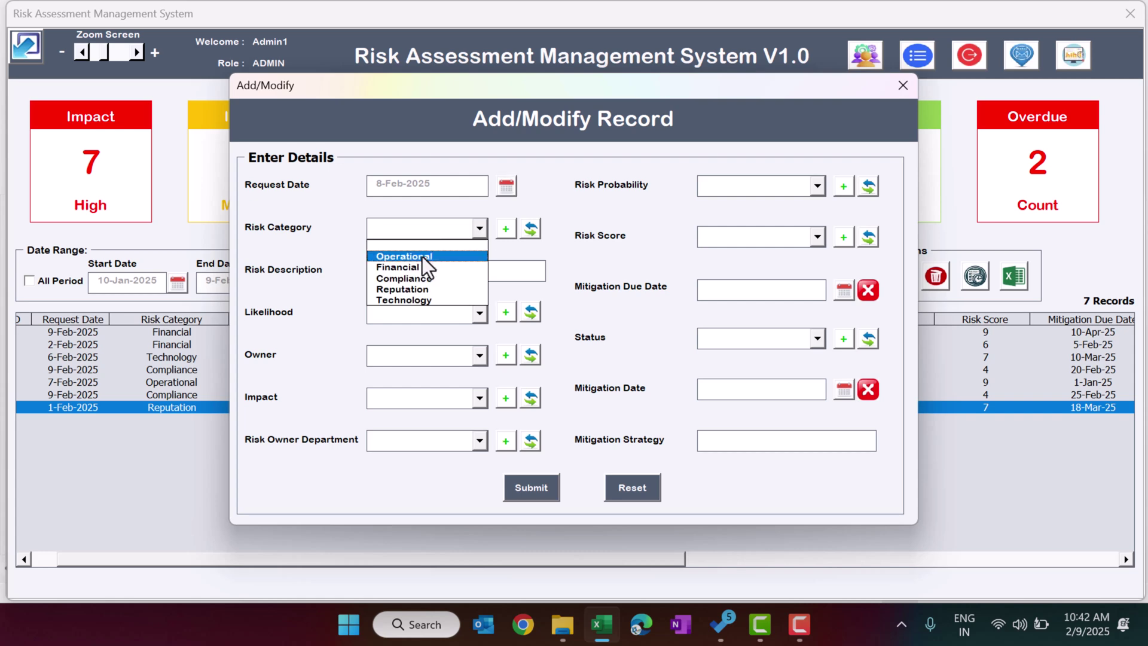
{"action": "left_click", "coordinate": [422, 256]}
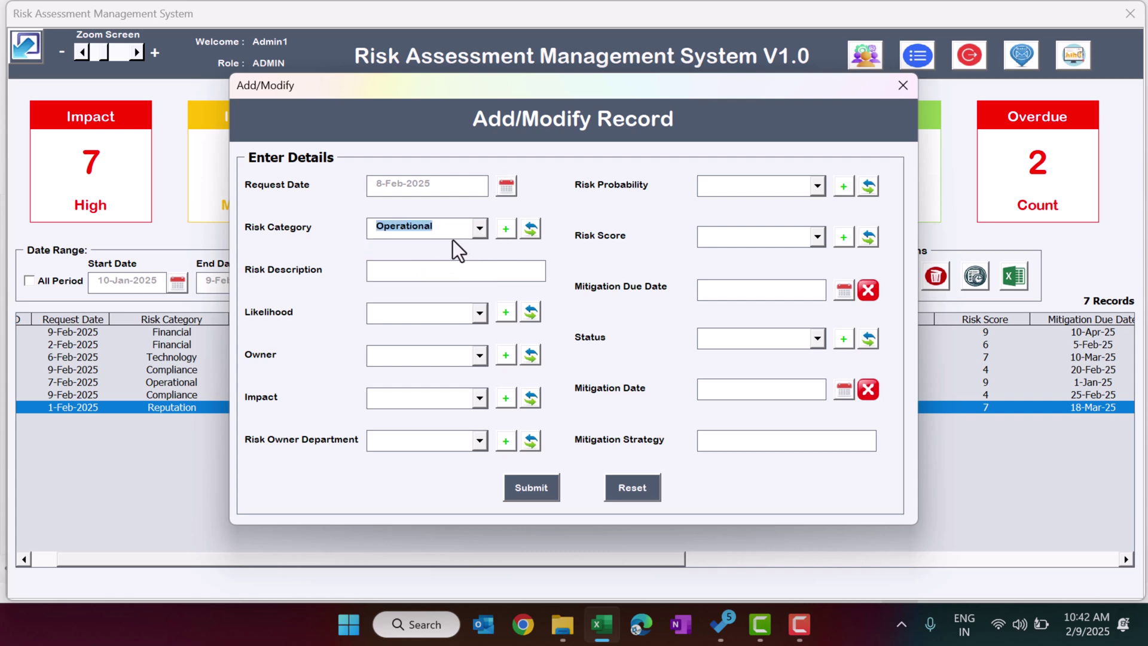
{"action": "left_click", "coordinate": [427, 270]}
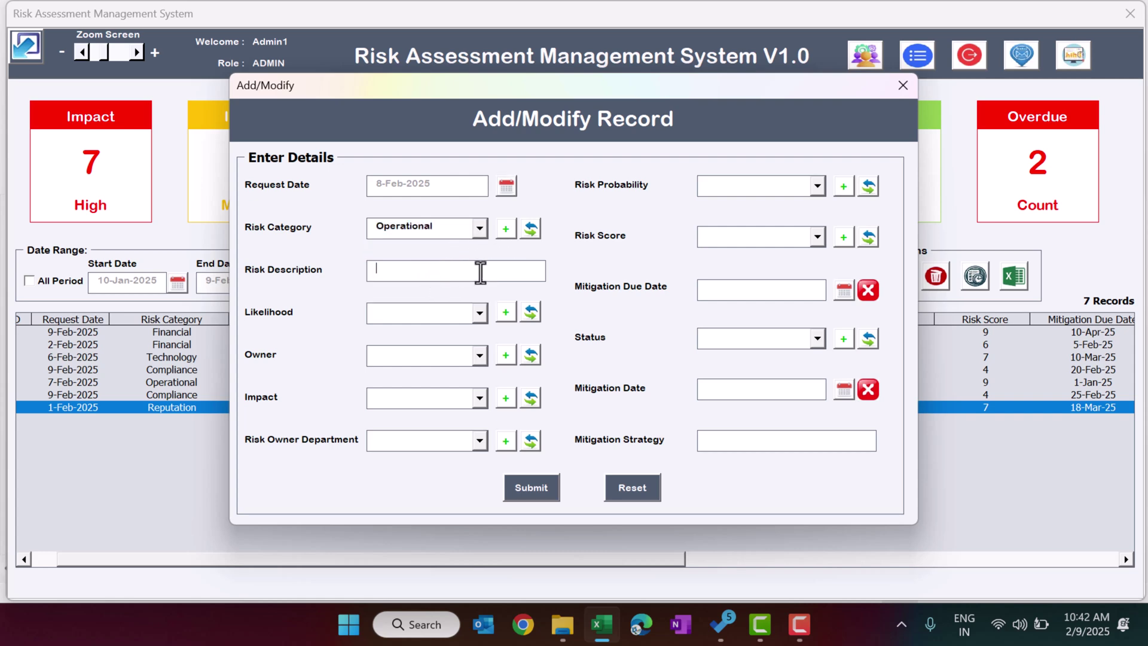
{"action": "type", "text": "test"}
Set Likelihood and Impact to High, assign a risk owner, and choose the Operations department.
{"action": "left_click", "coordinate": [448, 315]}
{"action": "left_click", "coordinate": [433, 343]}
{"action": "left_click", "coordinate": [433, 357]}
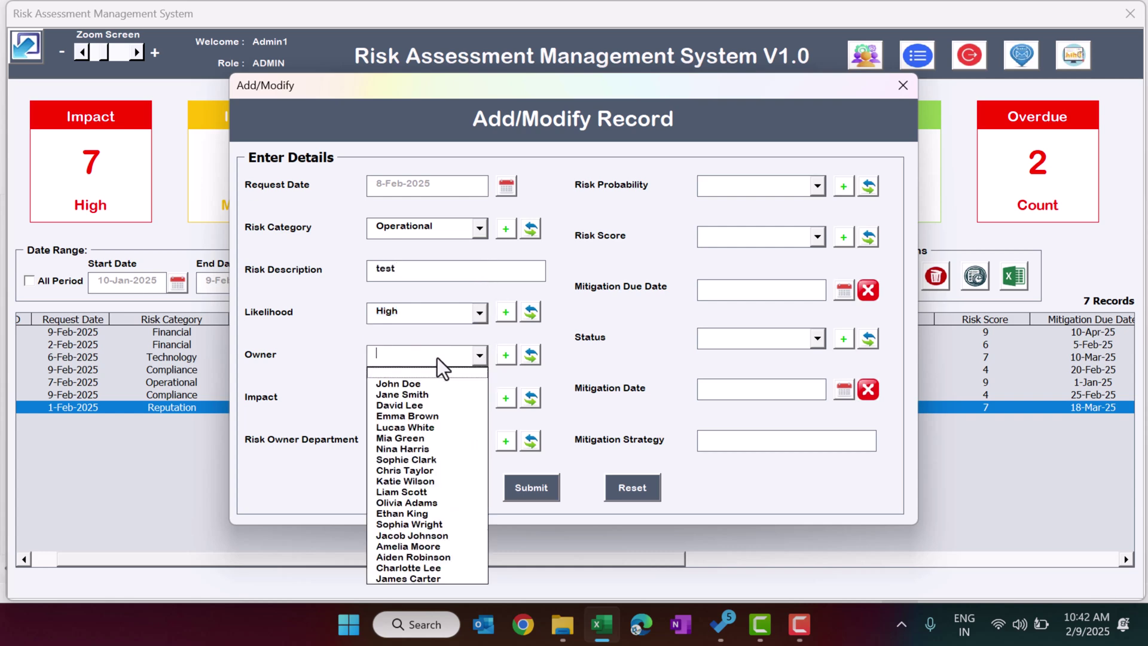
{"action": "left_click", "coordinate": [425, 384]}
{"action": "left_click", "coordinate": [421, 402]}
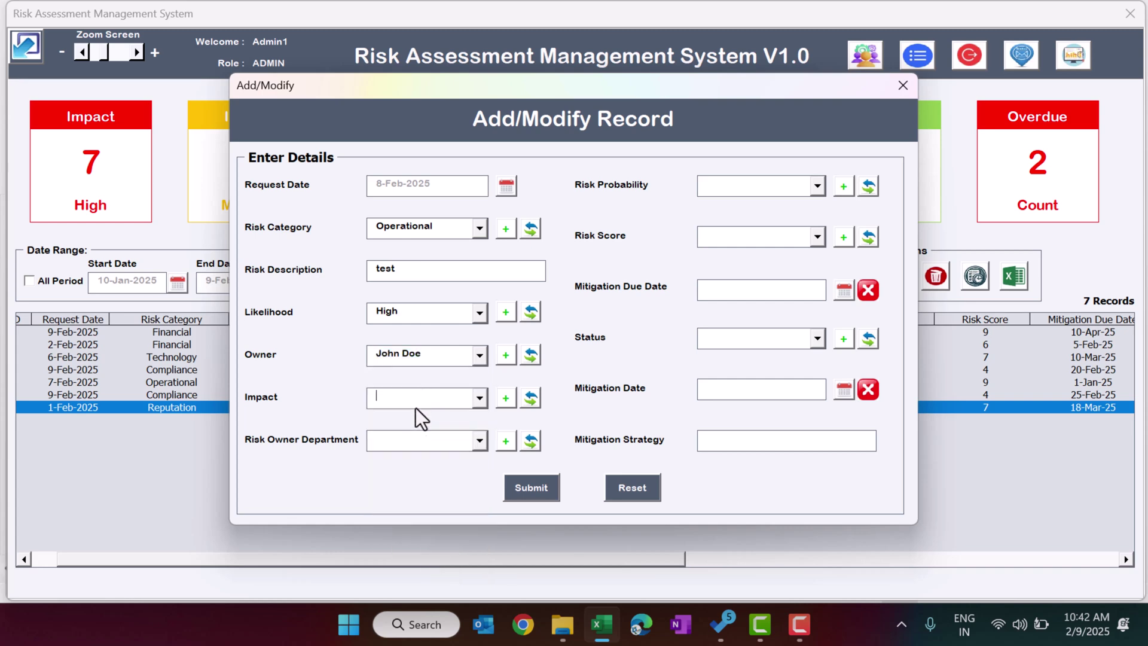
{"action": "left_click", "coordinate": [402, 425]}
{"action": "left_click", "coordinate": [400, 443]}
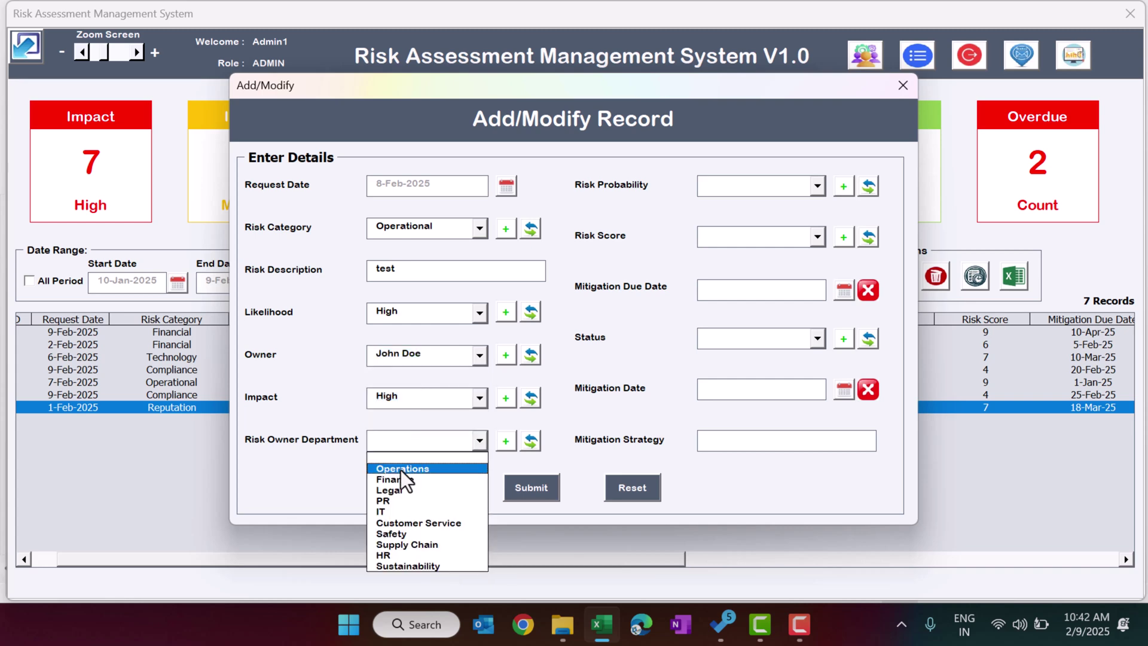
{"action": "left_click", "coordinate": [400, 469]}
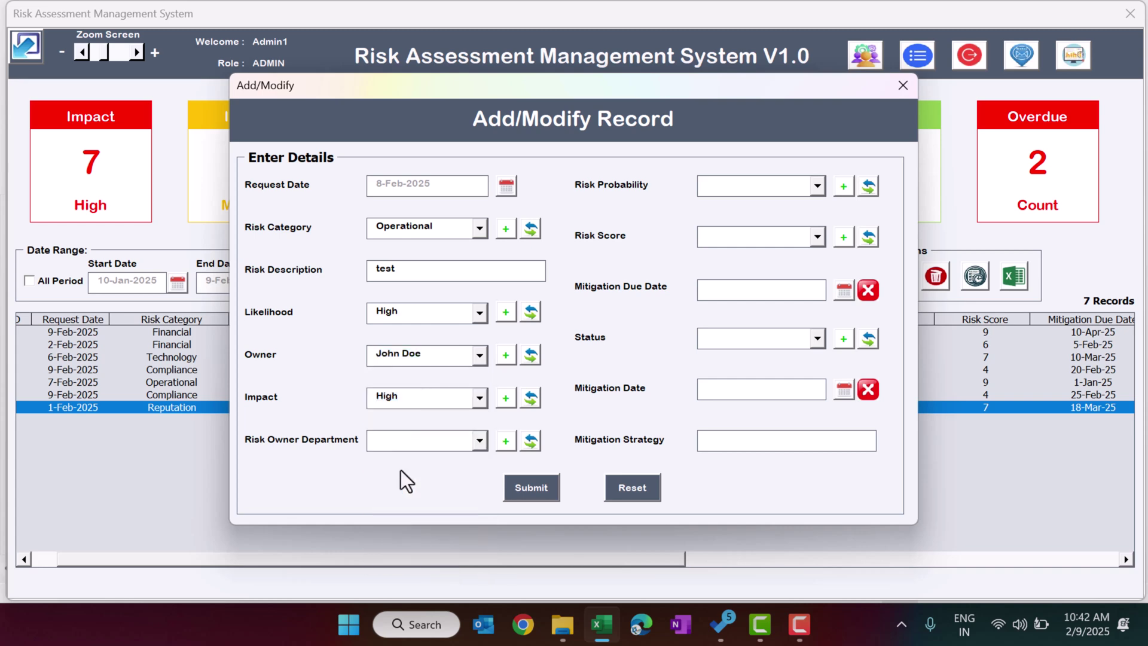
{"action": "left_click", "coordinate": [447, 444]}
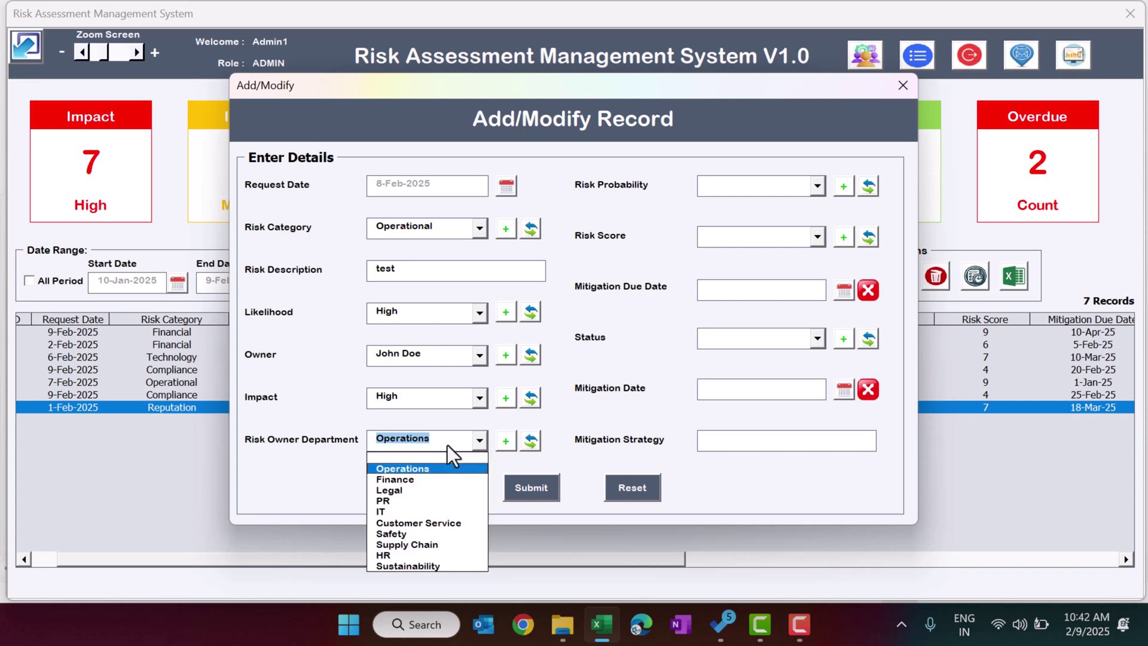
{"action": "left_click", "coordinate": [588, 425]}
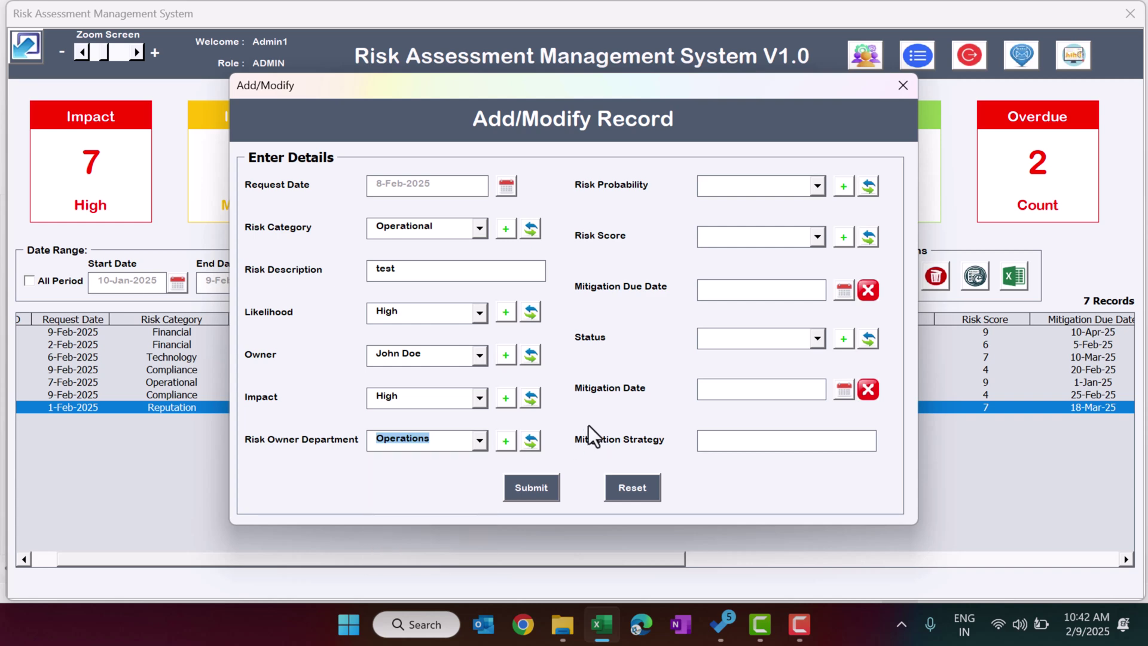
{"action": "left_click", "coordinate": [505, 442]}
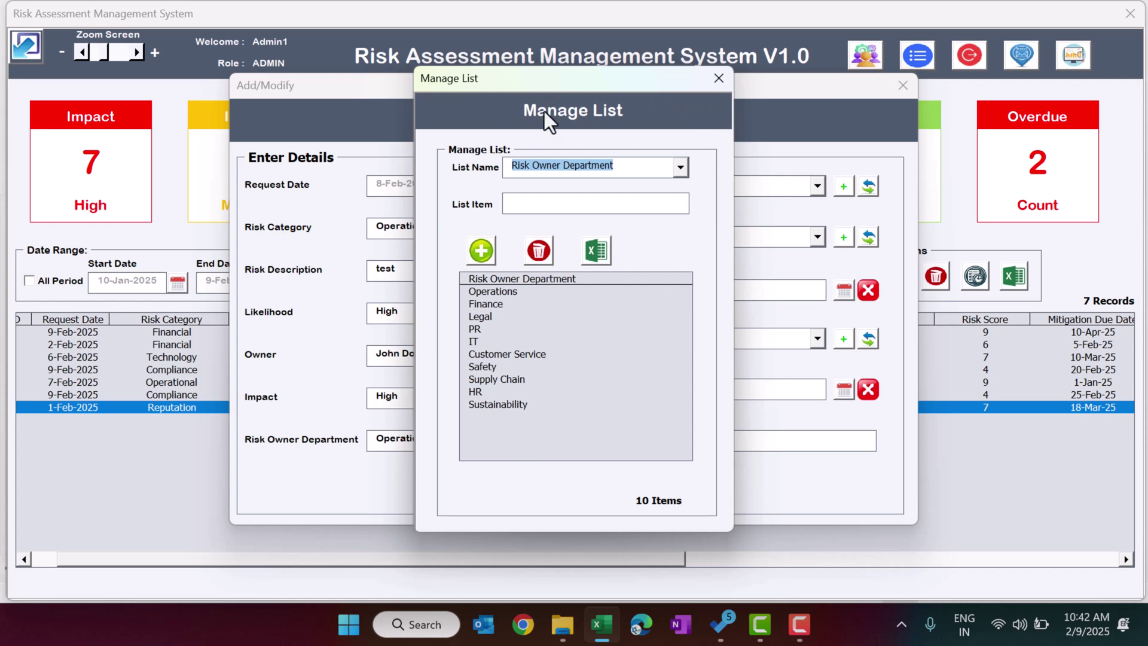
Add 'test' as a new Risk Owner Department list item and close Manage List.
{"action": "left_click", "coordinate": [624, 204]}
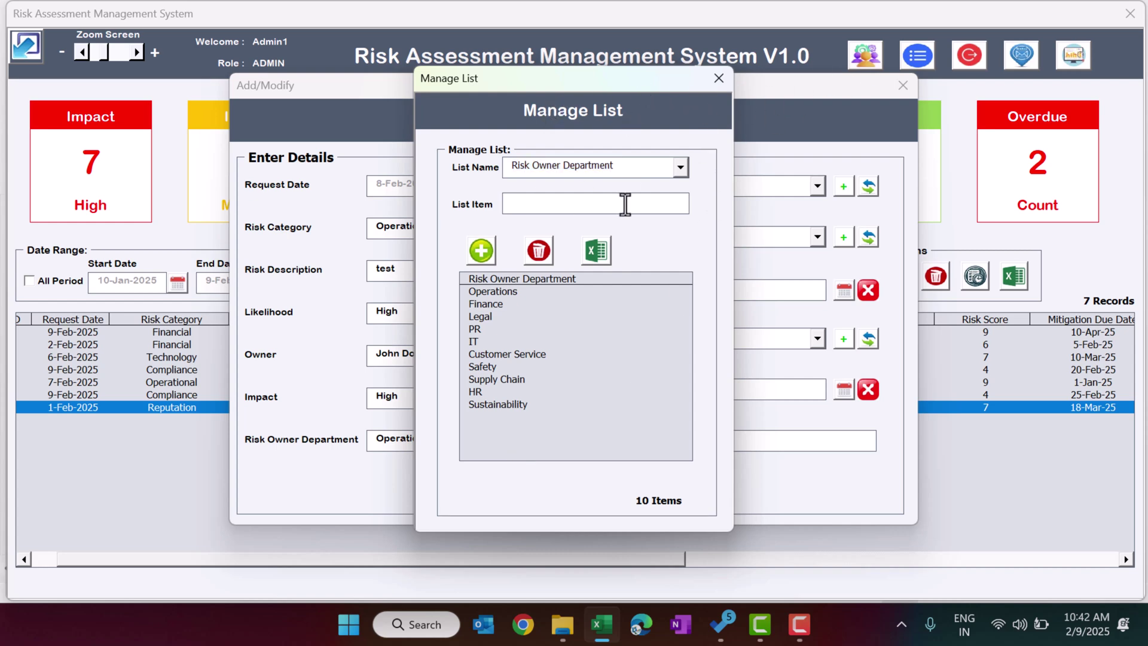
{"action": "type", "text": "test"}
{"action": "left_click", "coordinate": [481, 250]}
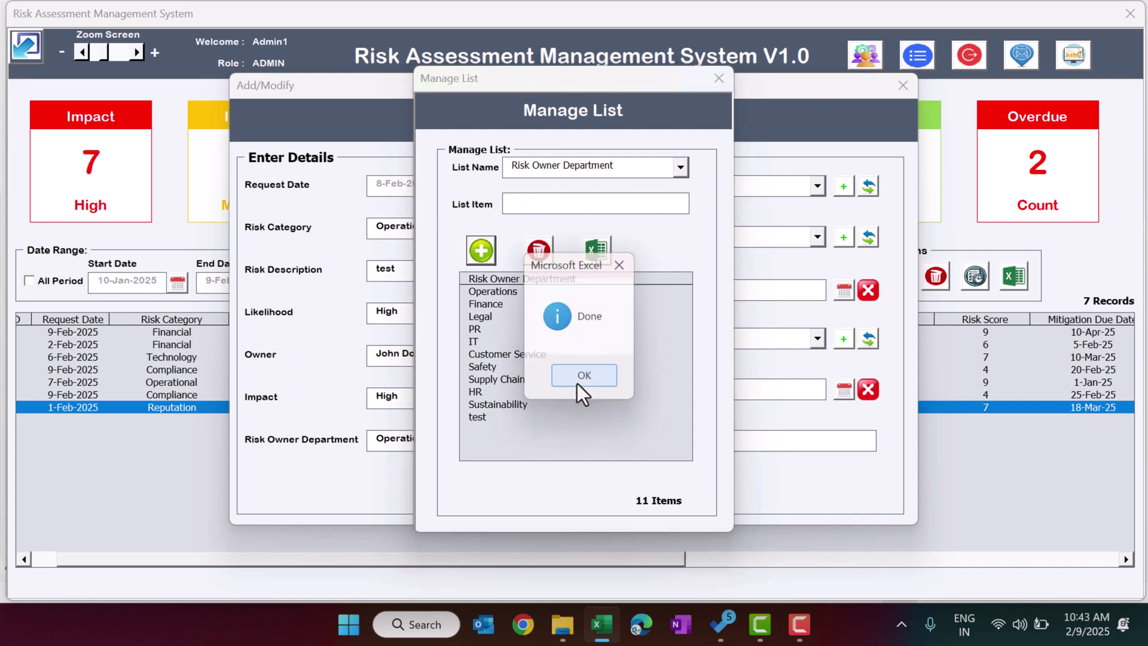
{"action": "left_click", "coordinate": [576, 382]}
{"action": "left_click", "coordinate": [715, 78]}
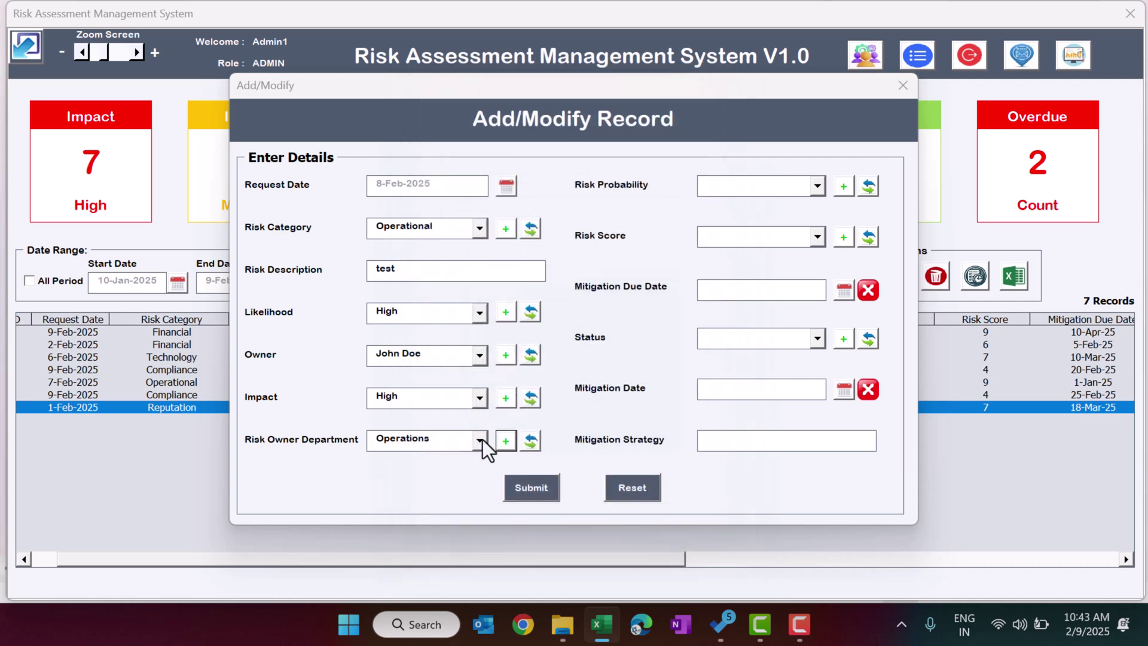
Check that the department dropdown now includes the 'test' option.
{"action": "left_click", "coordinate": [481, 439]}
{"action": "left_click", "coordinate": [482, 445]}
{"action": "left_click", "coordinate": [477, 444]}
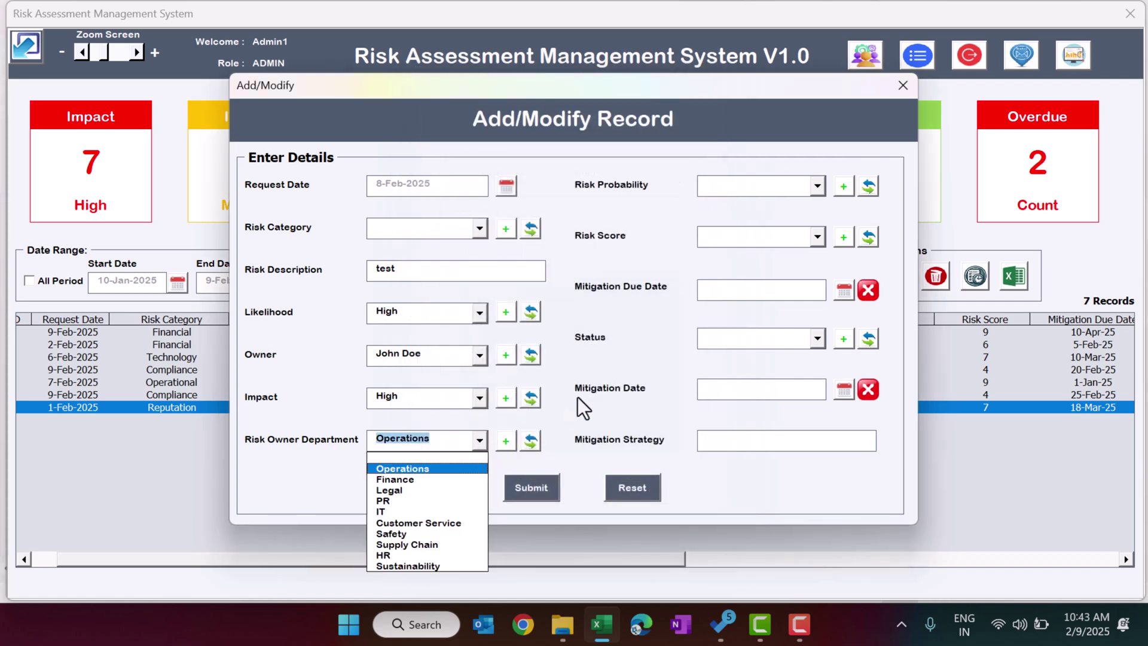
{"action": "left_click", "coordinate": [531, 445]}
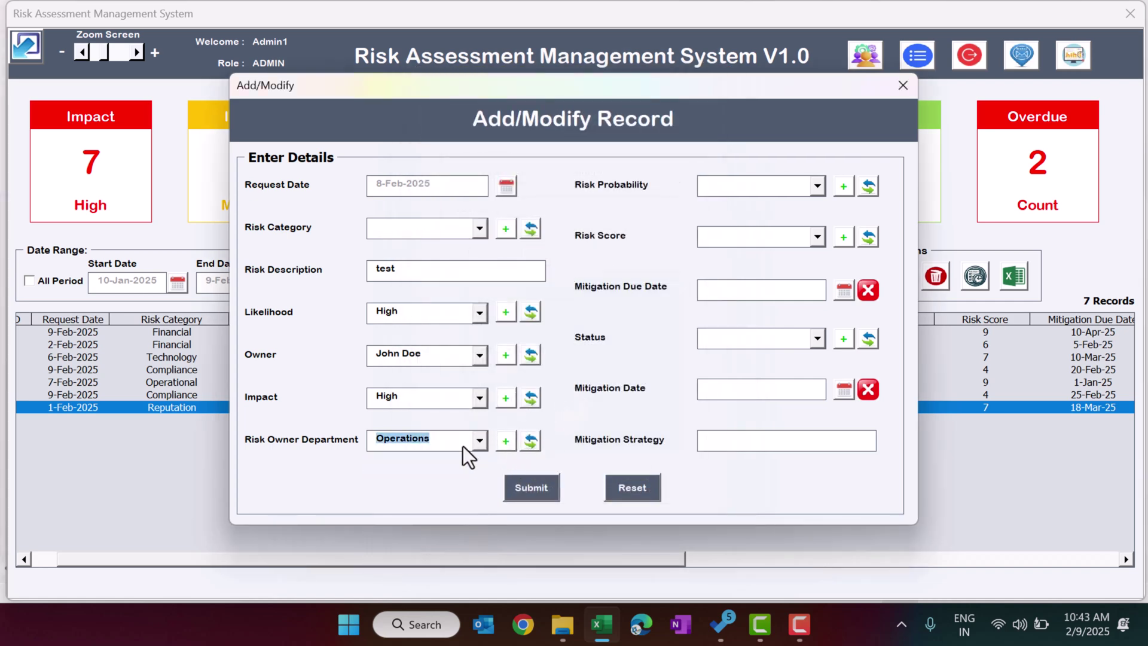